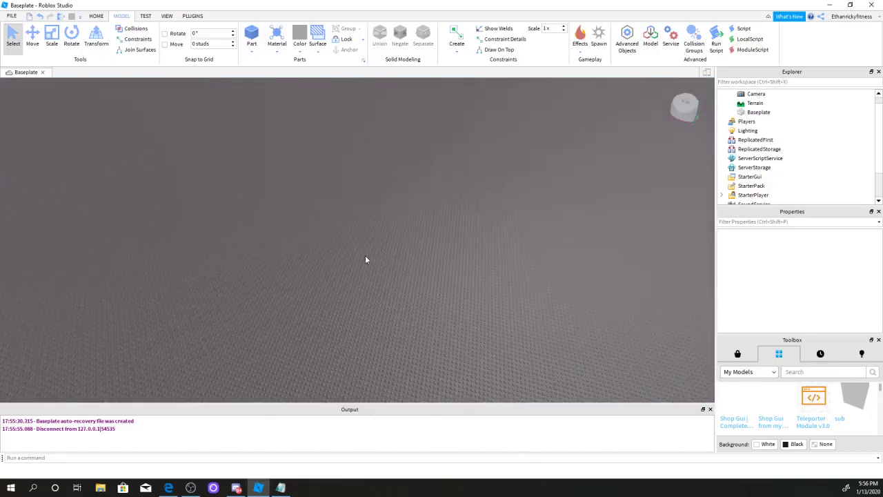
- Search the Marketplace for 'store' and insert the Grocery Store model onto the baseplate
right_drag(323, 214, 360, 198)
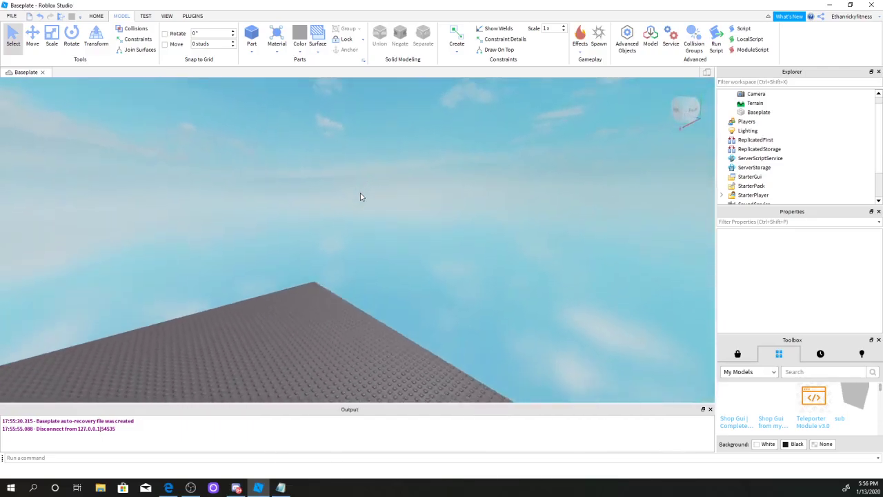
key(q)
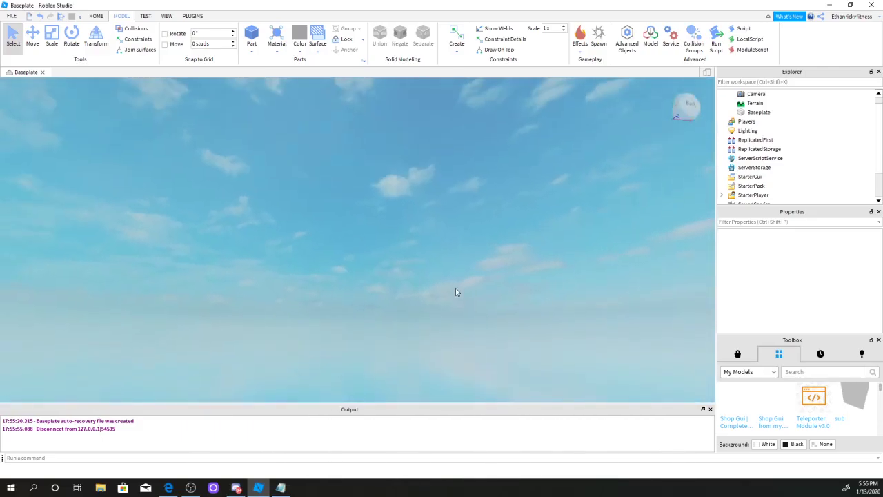
mouse_move(456, 288)
right_down()
mouse_move(439, 305)
mouse_move(438, 294)
right_up()
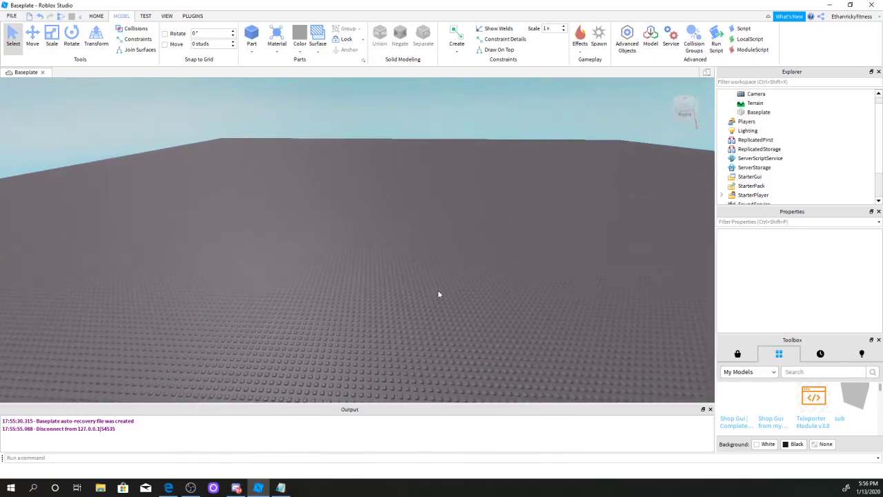
click(738, 353)
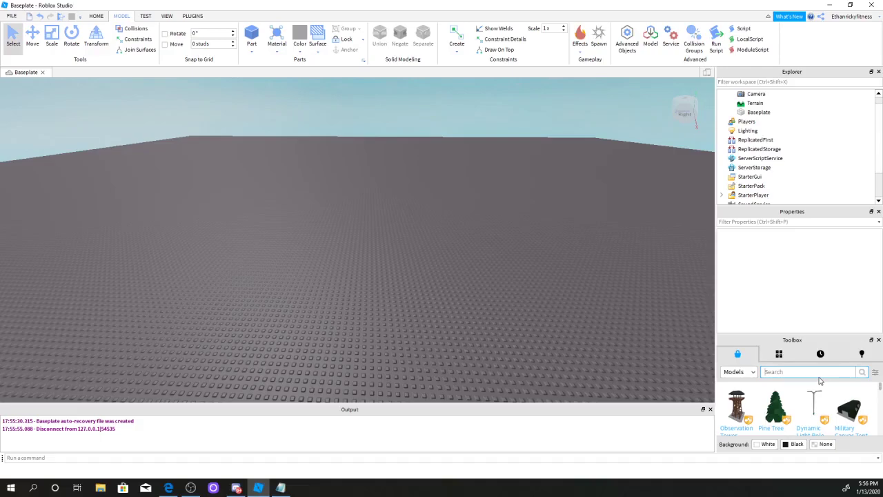
text(store)
key(Return)
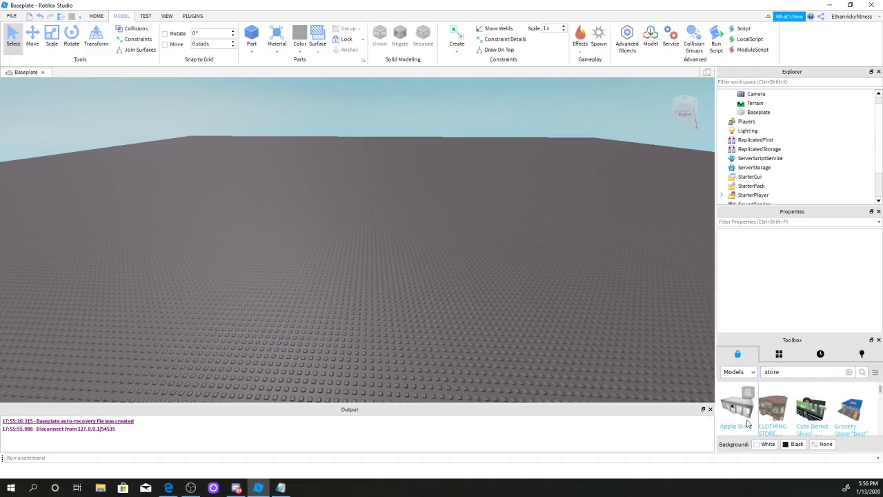
mouse_move(773, 408)
click(850, 409)
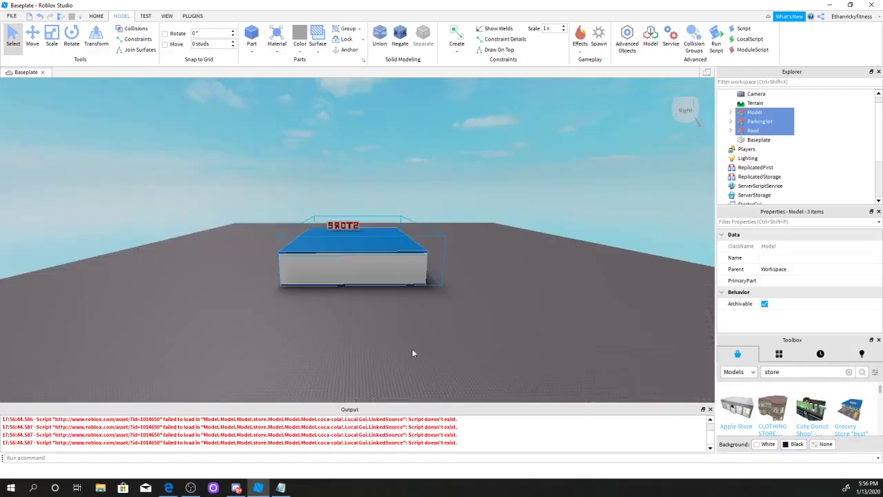
click(421, 339)
mouse_move(463, 168)
right_down()
mouse_move(445, 208)
mouse_move(409, 223)
right_up()
- Insert a new block Part and place it on the store floor
scroll(409, 222, up, 3)
scroll(414, 221, up, 3)
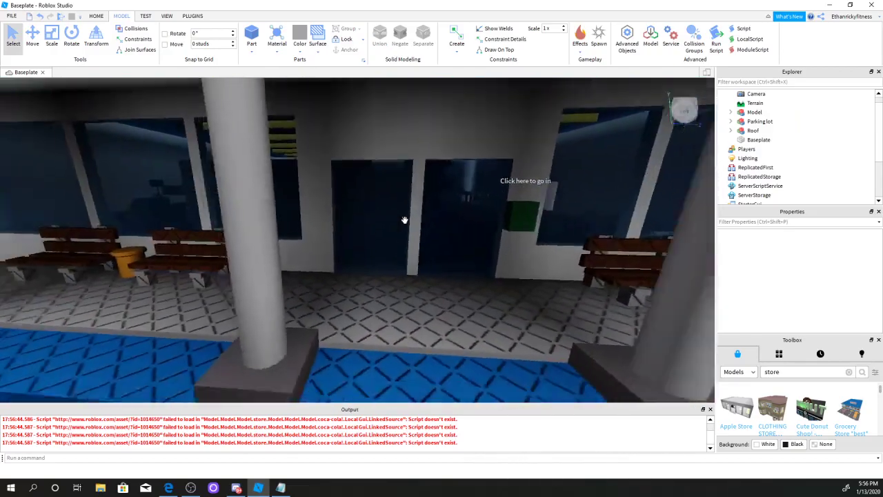
scroll(404, 221, down, 10)
scroll(502, 247, up, 4)
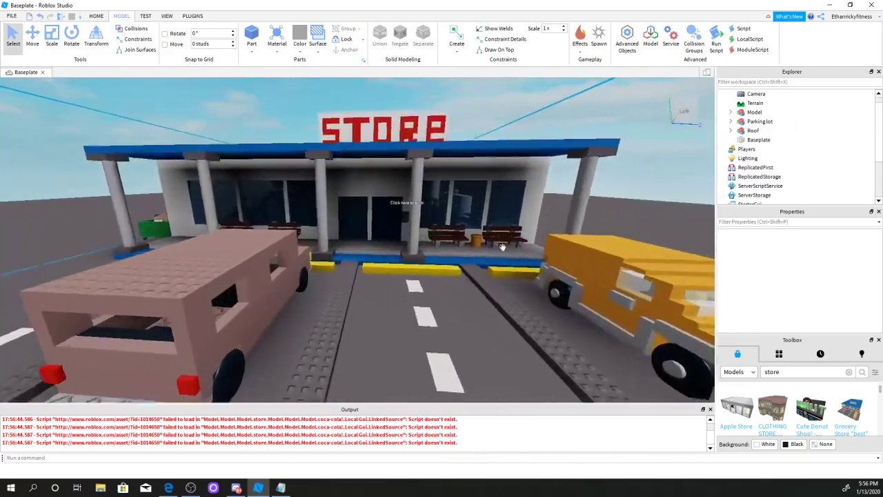
scroll(502, 247, up, 4)
scroll(469, 229, up, 3)
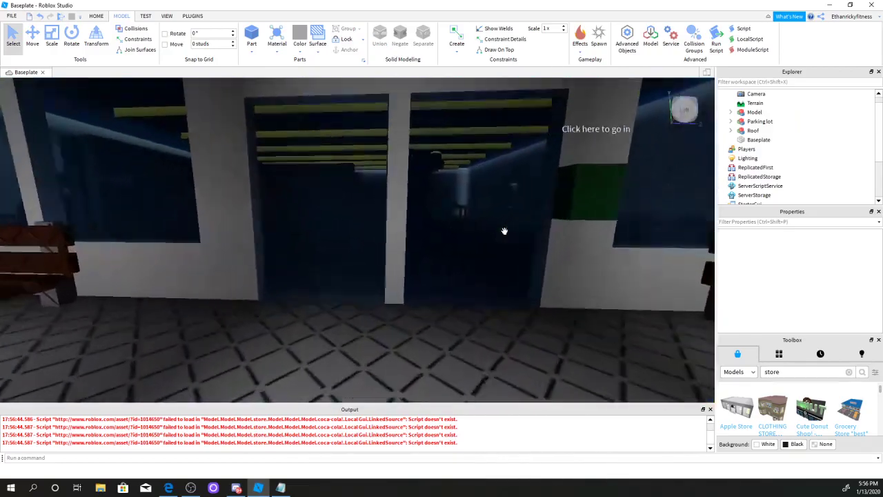
scroll(505, 233, down, 3)
scroll(483, 228, down, 4)
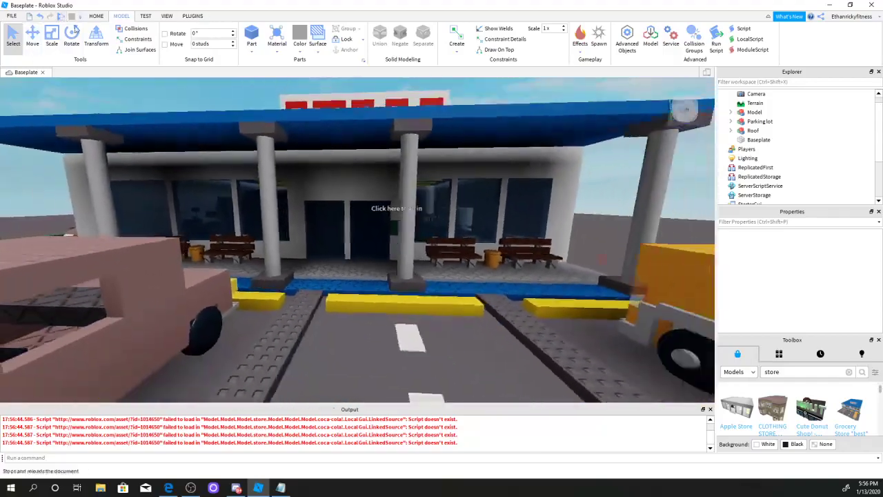
scroll(397, 211, up, 4)
click(252, 34)
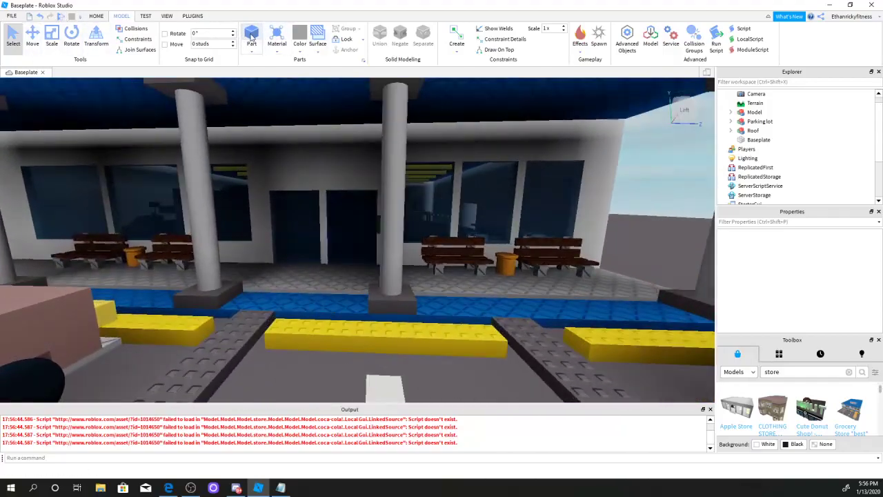
right_drag(392, 216, 392, 216)
scroll(393, 217, up, 5)
scroll(386, 227, up, 3)
mouse_move(380, 238)
mouse_down()
mouse_move(317, 244)
mouse_move(387, 210)
mouse_up()
scroll(317, 243, up, 6)
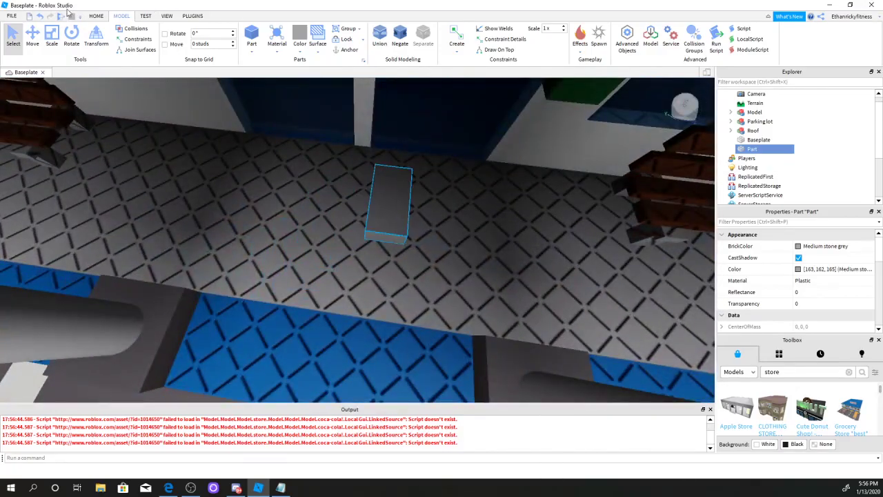
- Rotate the part to lie across the floor and slide it toward the entrance doors
click(71, 36)
drag(384, 275, 514, 223)
key(f)
drag(362, 205, 343, 184)
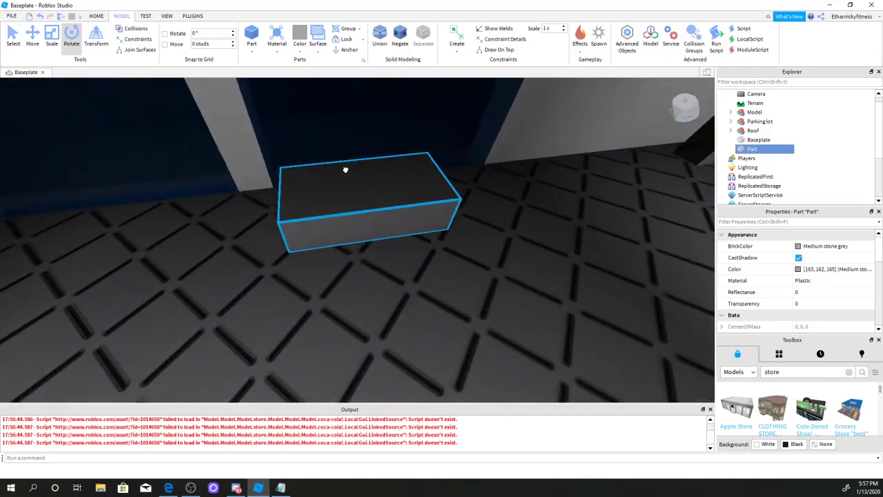
key(f)
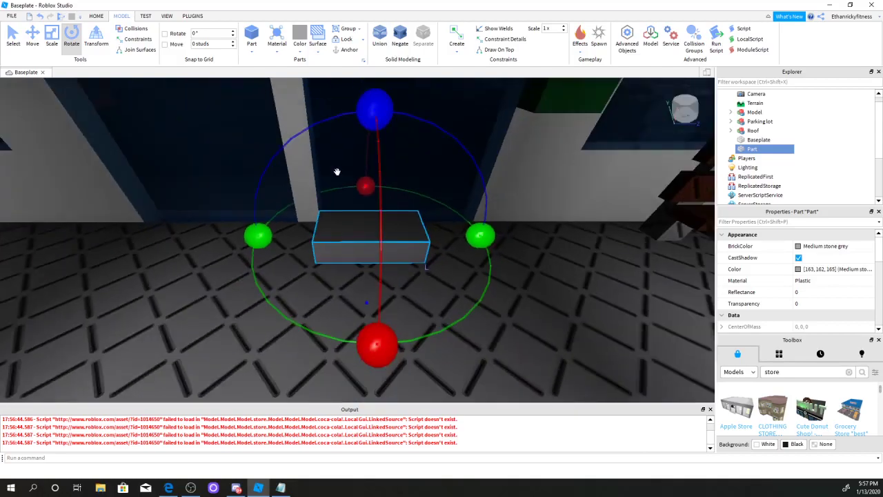
- Scale the part longer along its long side into a low slab
click(52, 39)
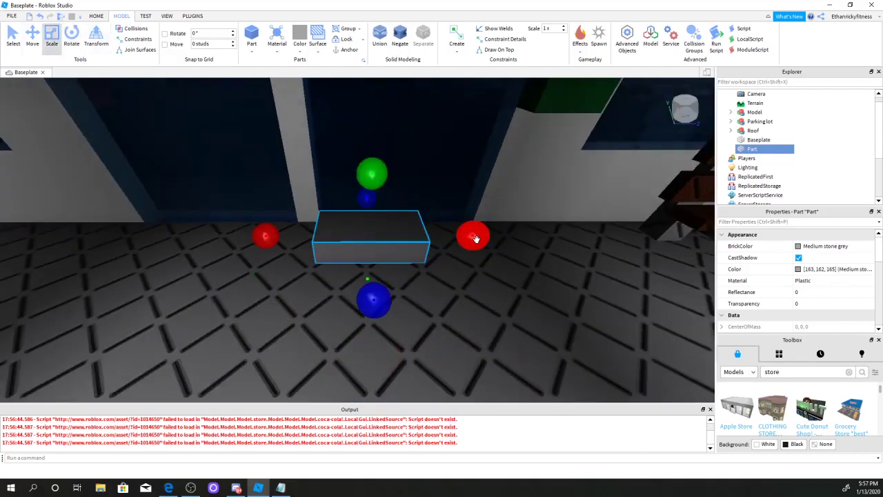
right_drag(474, 238, 361, 232)
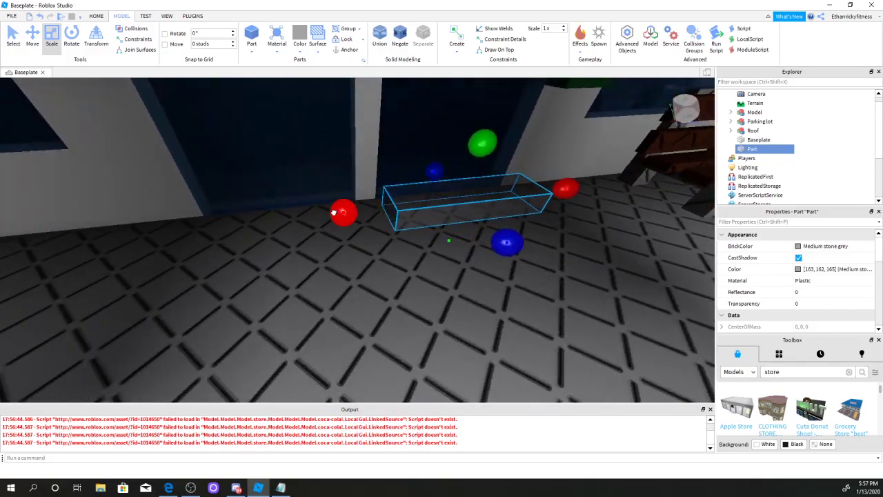
drag(333, 213, 327, 211)
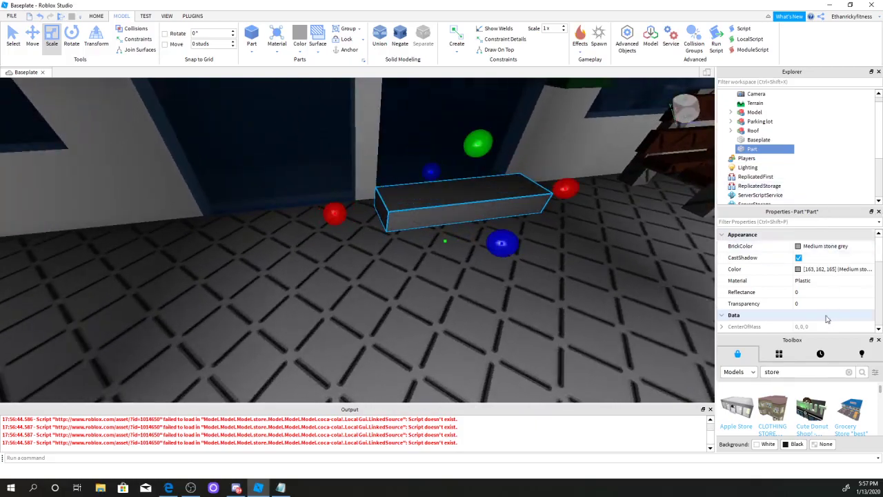
scroll(826, 316, down, 2)
- Name the entrance slab tp1 and tick Anchored so it stays fixed
click(819, 281)
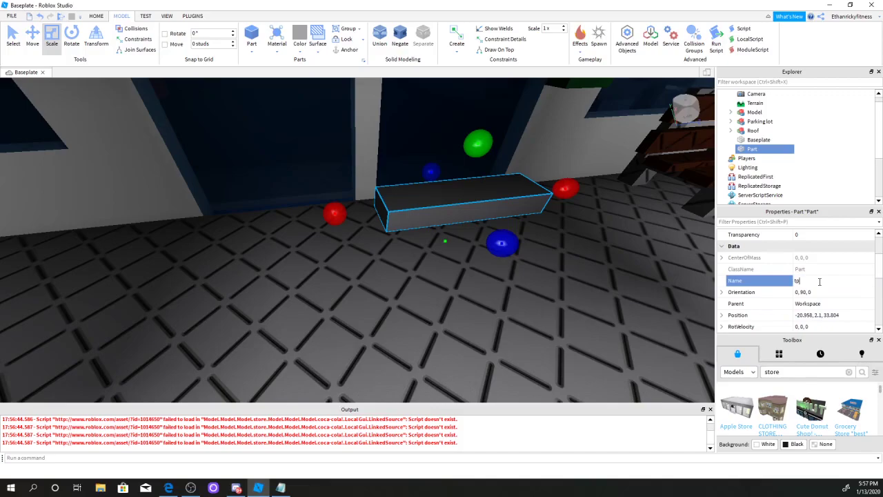
scroll(804, 285, down, 2)
click(798, 292)
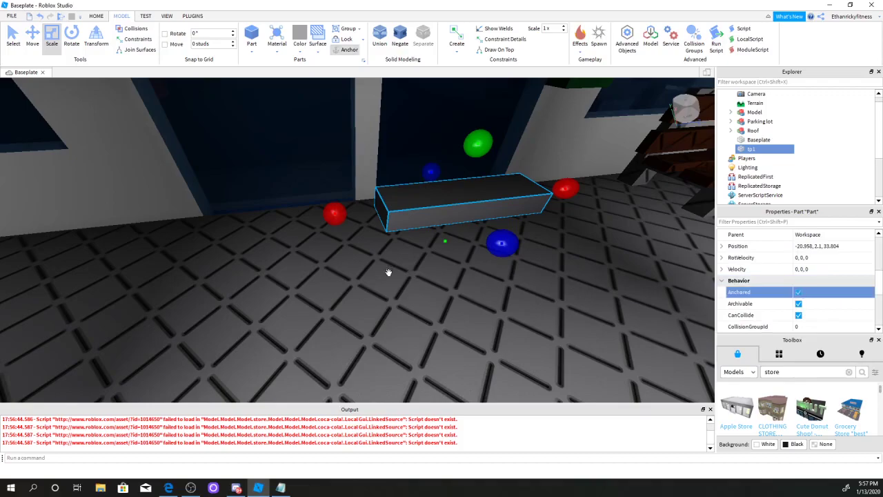
scroll(437, 241, down, 10)
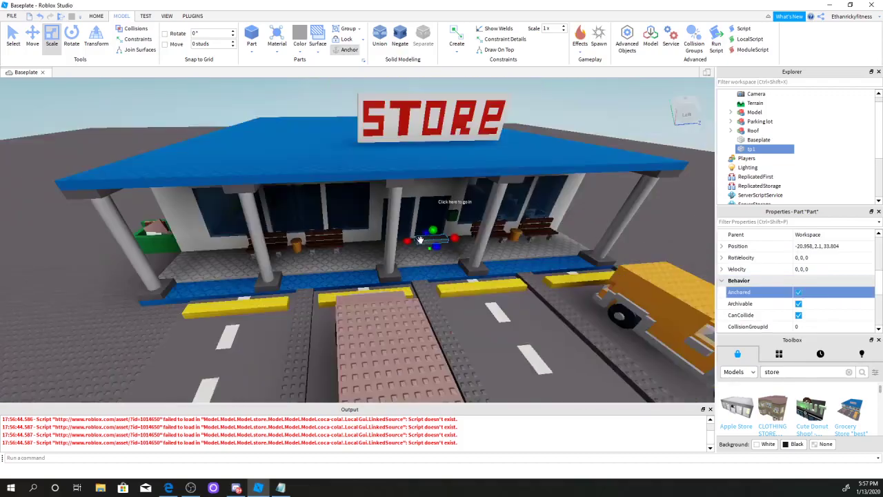
scroll(420, 240, down, 5)
scroll(420, 240, down, 5)
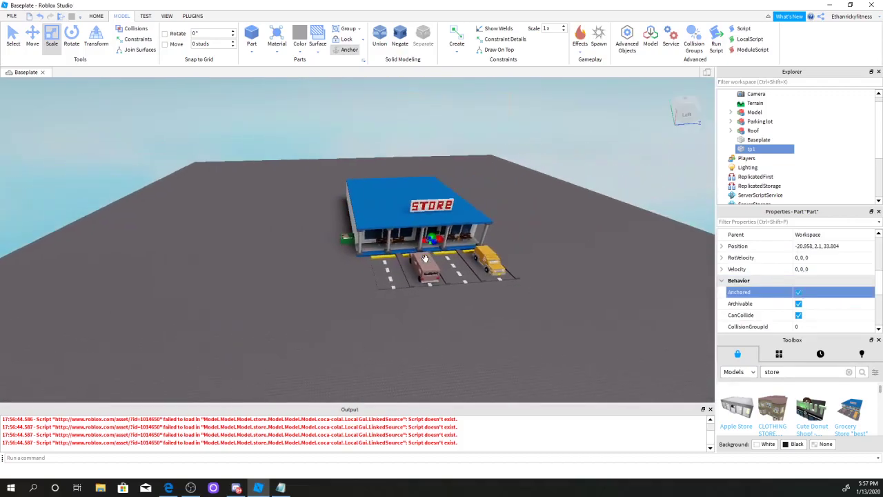
- Insert a second block part and stretch it into a long flat plank
click(251, 44)
click(259, 60)
scroll(437, 162, up, 5)
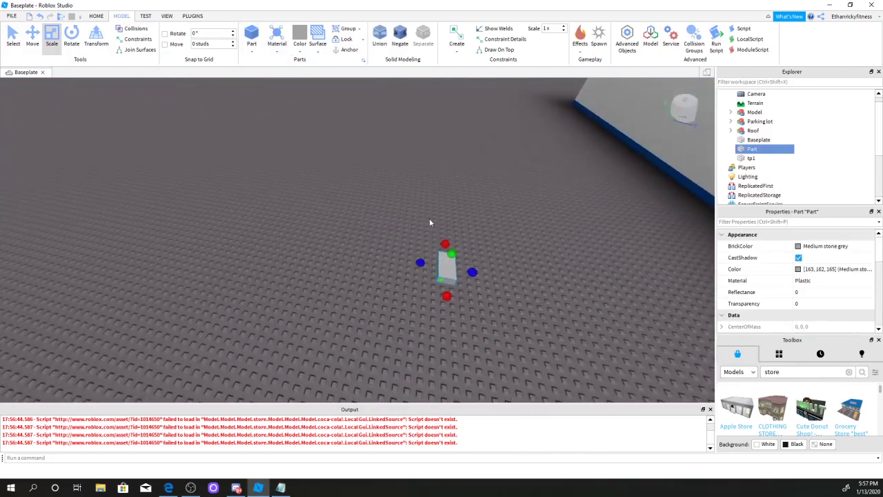
mouse_move(422, 261)
mouse_down()
mouse_move(213, 246)
mouse_move(142, 219)
mouse_up()
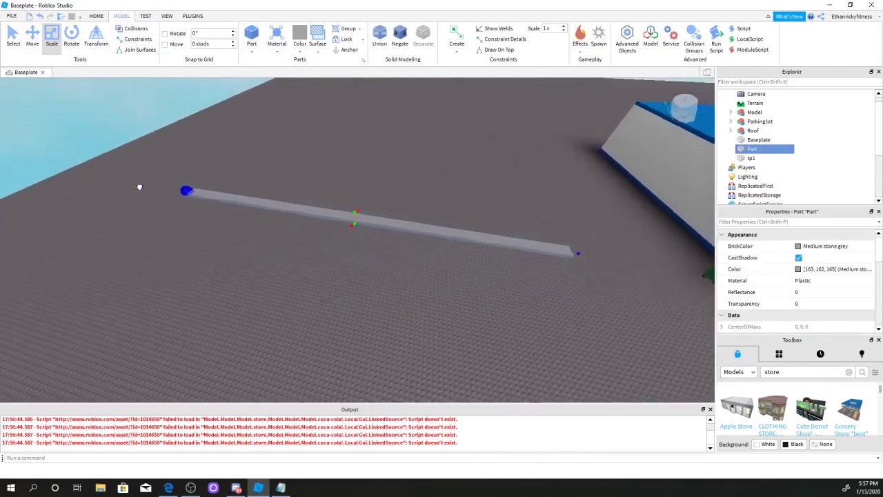
right_drag(333, 193, 391, 262)
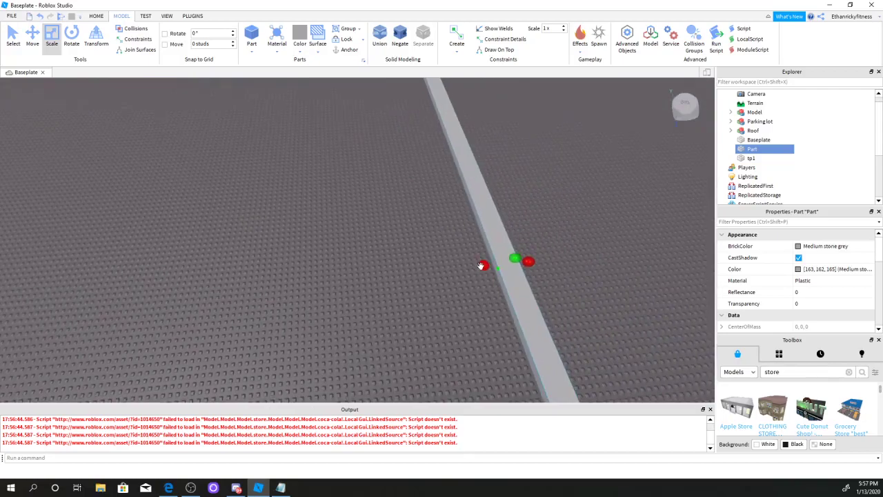
right_drag(481, 266, 223, 282)
scroll(221, 323, down, 5)
right_drag(221, 323, 334, 242)
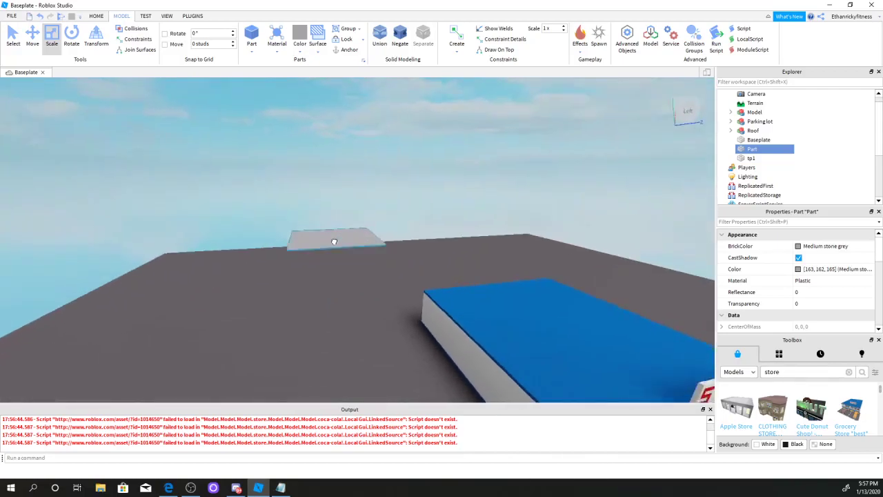
scroll(334, 242, up, 5)
scroll(286, 148, up, 3)
- Colour the plank Lavender
click(300, 52)
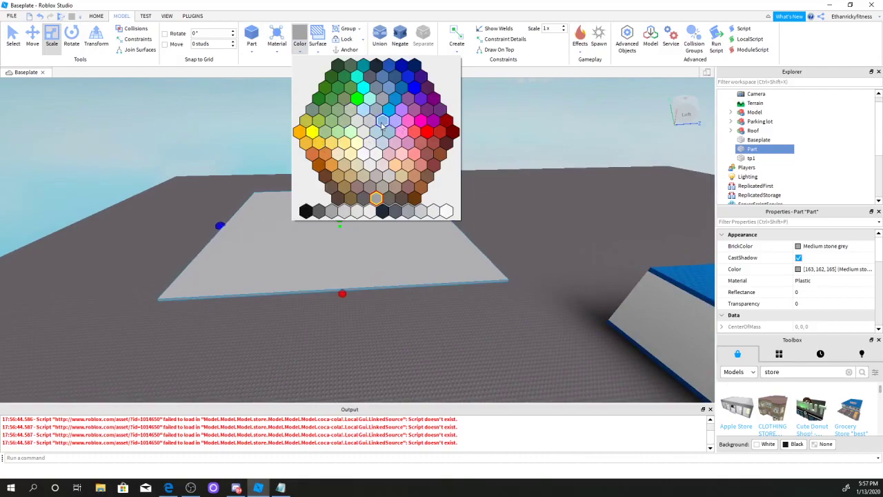
click(399, 95)
scroll(476, 281, up, 3)
right_drag(475, 283, 474, 284)
scroll(475, 282, down, 3)
click(445, 233)
scroll(446, 234, up, 10)
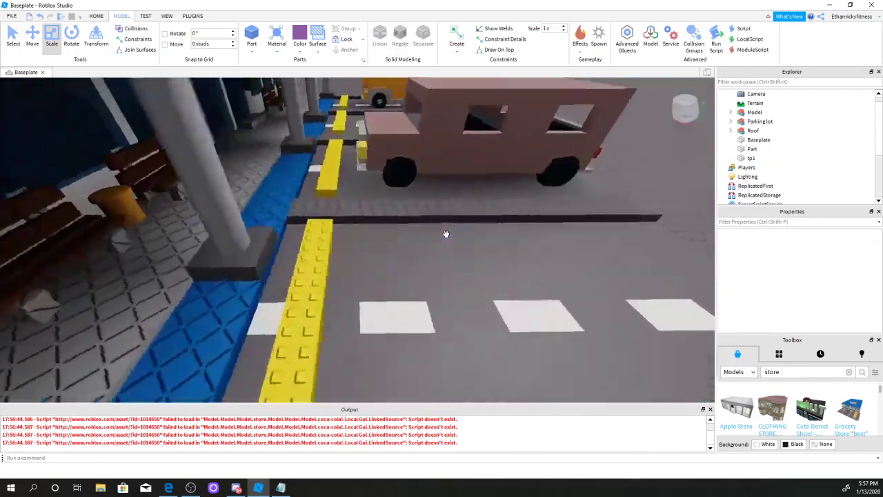
scroll(446, 233, up, 5)
- Copy the tp1 pad and paste a duplicate
scroll(445, 235, up, 3)
scroll(441, 262, down, 2)
click(436, 288)
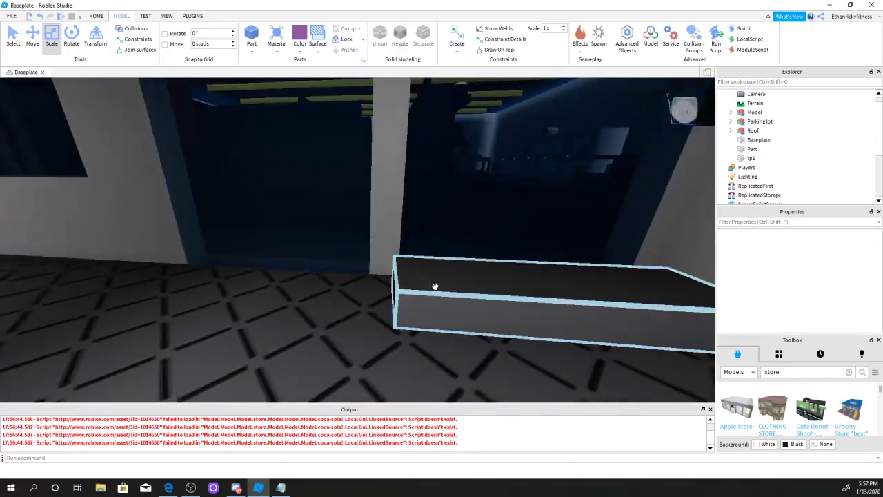
right_click(436, 289)
click(459, 71)
right_click(450, 104)
click(461, 127)
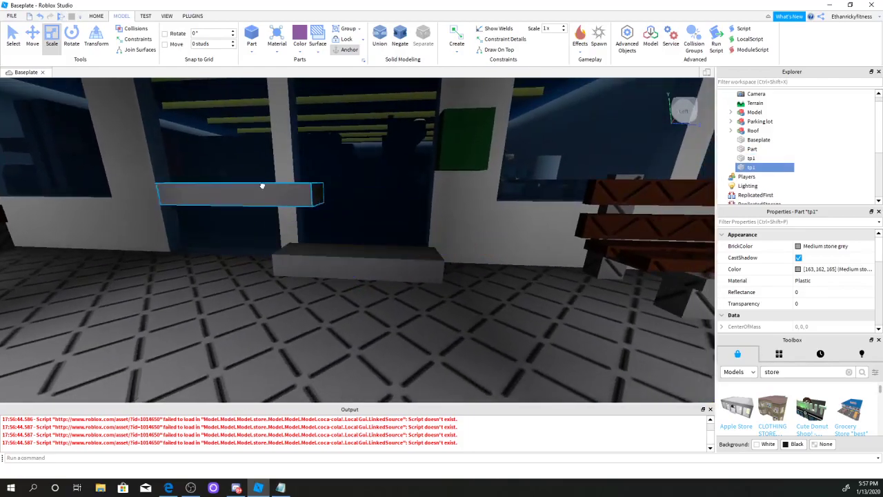
- Resize the duplicate pad on the lavender plate: narrower, deeper, and widened left
right_drag(422, 130, 246, 195)
key(f)
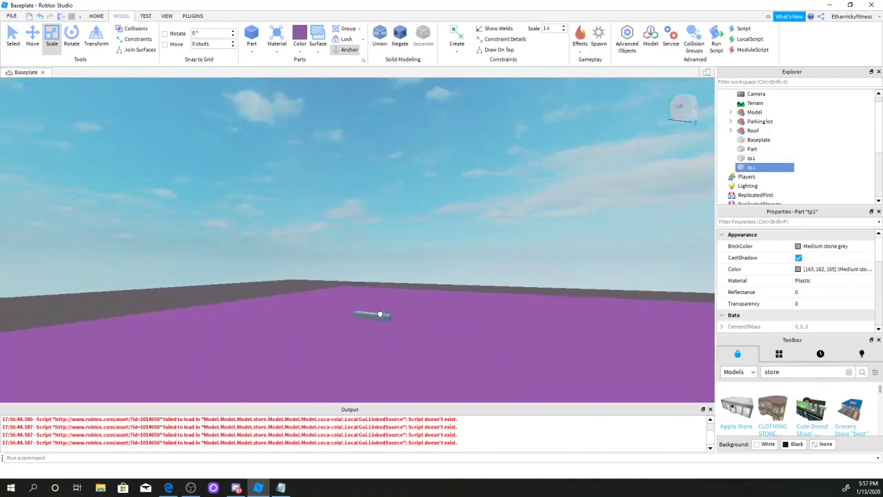
scroll(315, 259, up, 3)
scroll(376, 256, down, 3)
right_drag(376, 257, 424, 191)
scroll(429, 220, up, 5)
scroll(352, 386, down, 5)
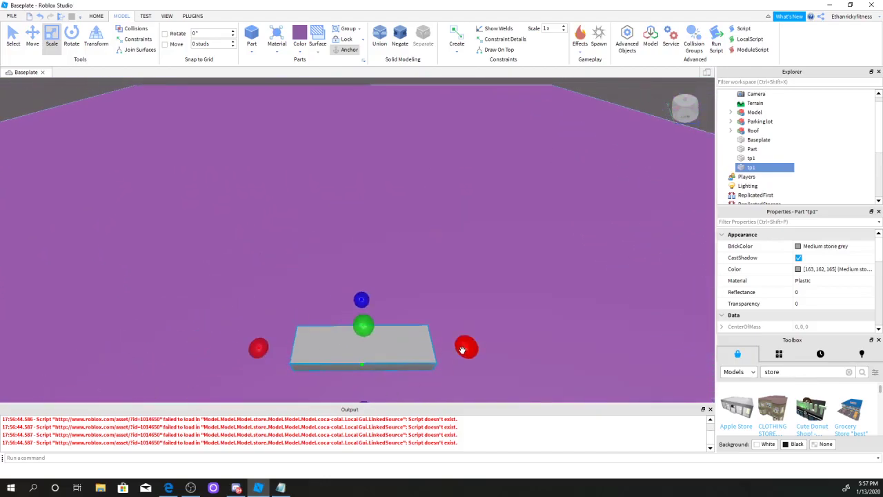
drag(463, 350, 380, 350)
drag(326, 300, 330, 261)
drag(263, 318, 210, 318)
key(f)
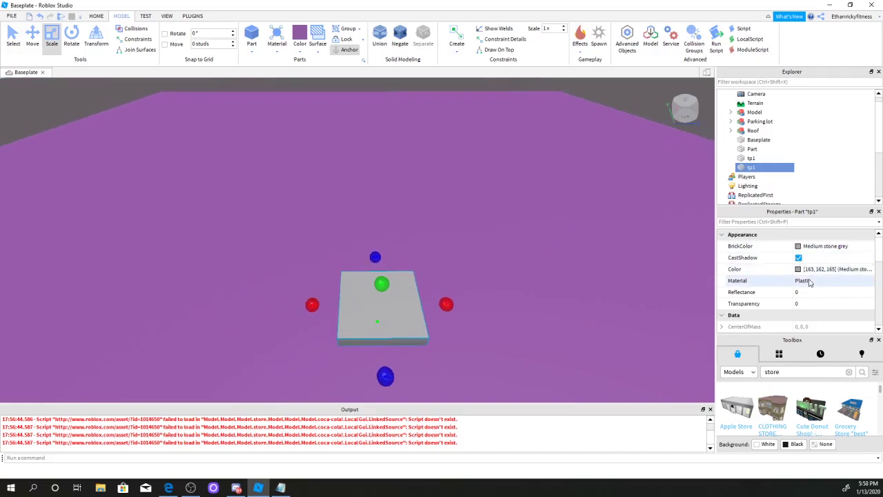
scroll(814, 269, down, 3)
- Rename the duplicate pad tp2
click(811, 281)
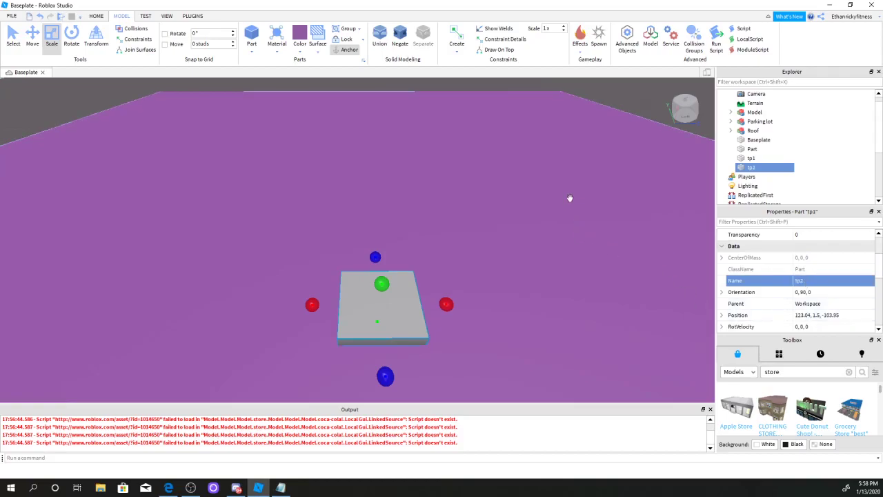
right_drag(568, 194, 381, 214)
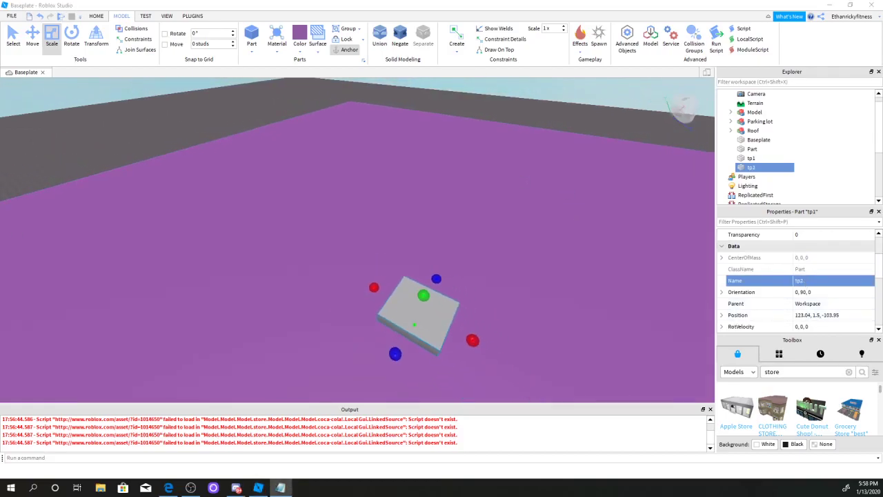
click(751, 158)
- Search tp1's insert list for 'sc' to find Script
key(f)
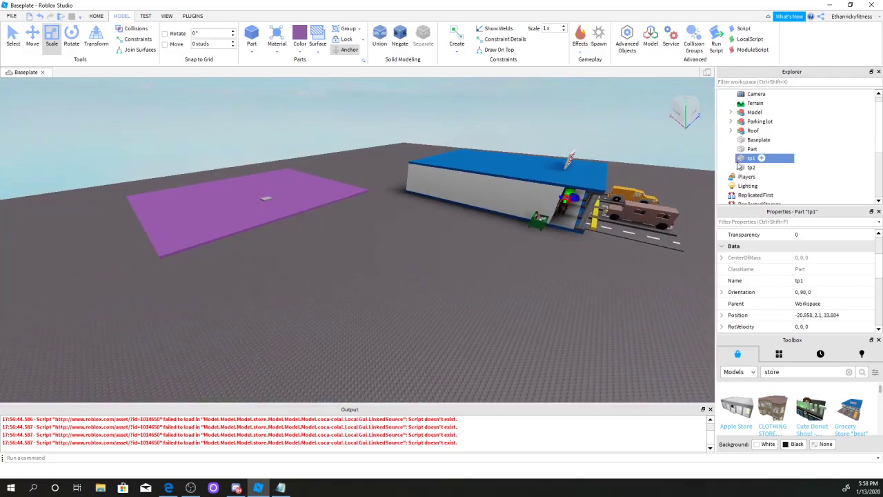
click(751, 167)
click(762, 158)
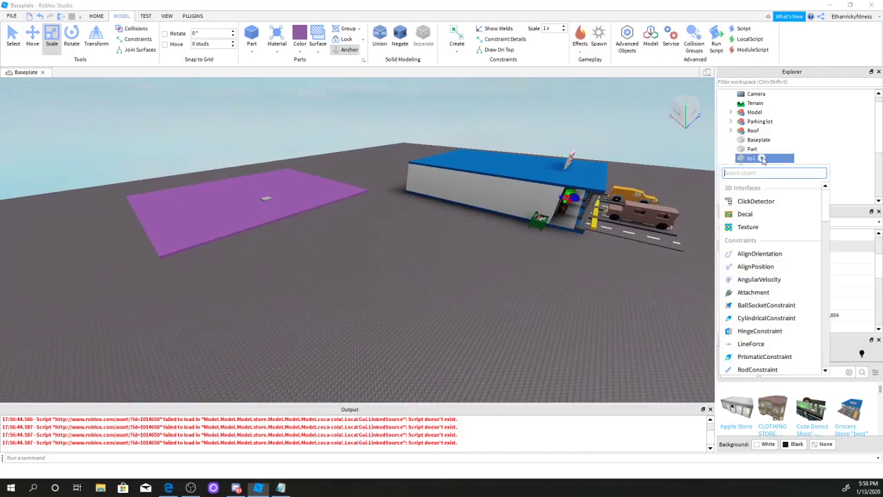
text(sc)
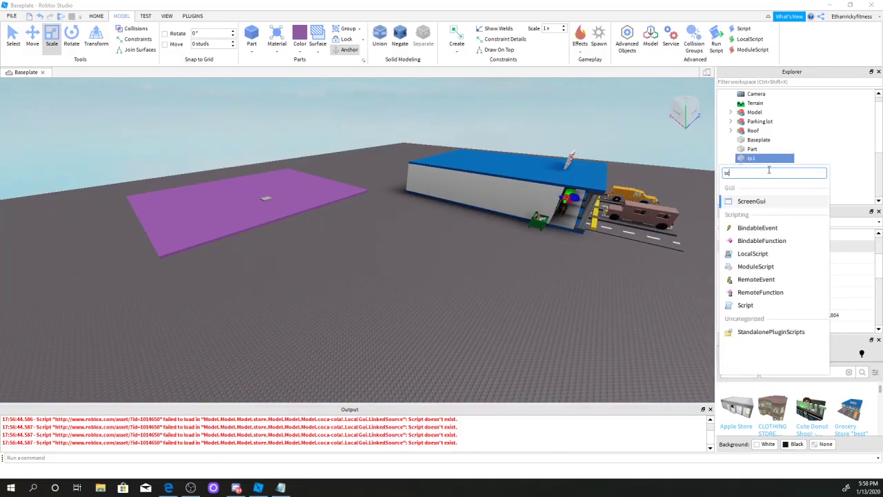
- Add a Script to tp1, paste the six-line teleport code targeting tp2, and copy it
click(745, 305)
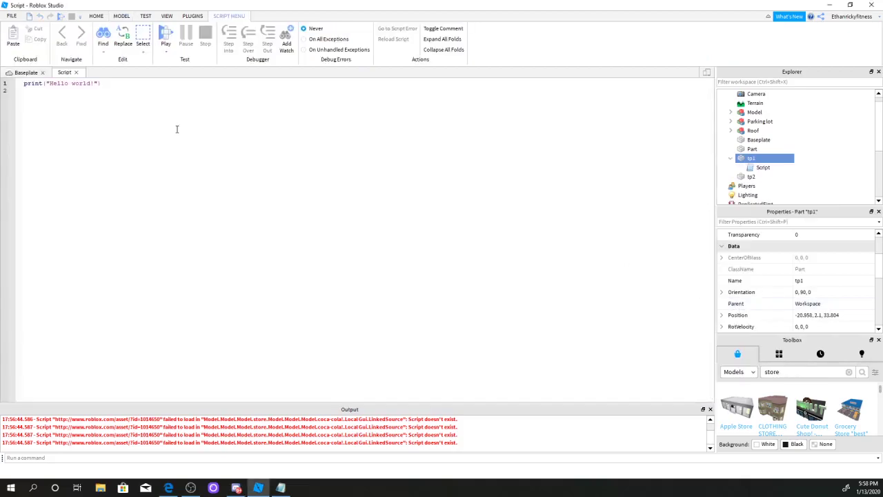
right_click(95, 90)
click(133, 139)
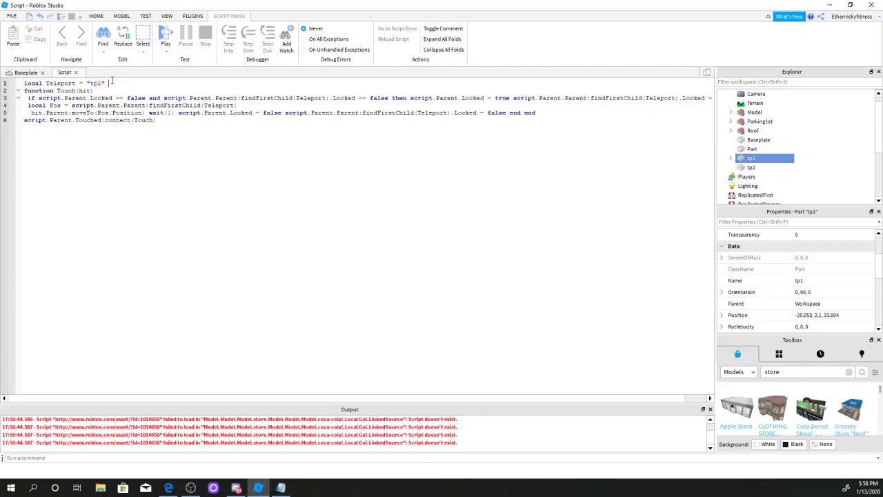
drag(24, 83, 160, 121)
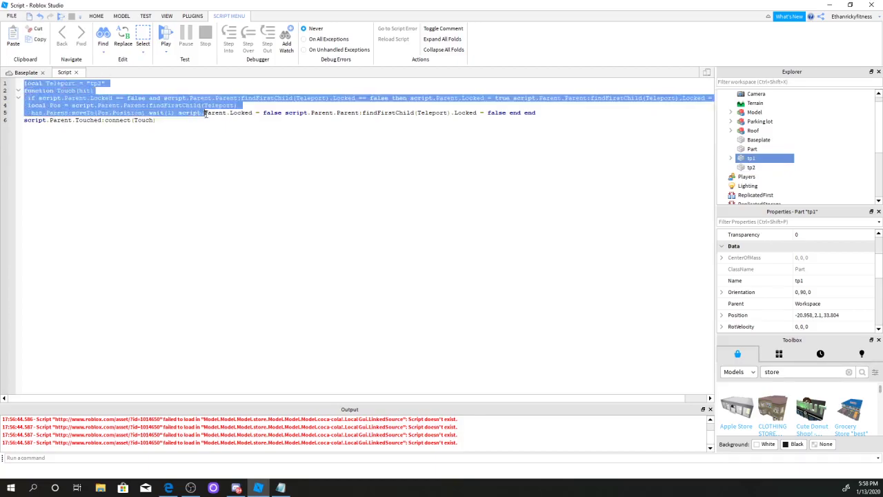
right_click(72, 94)
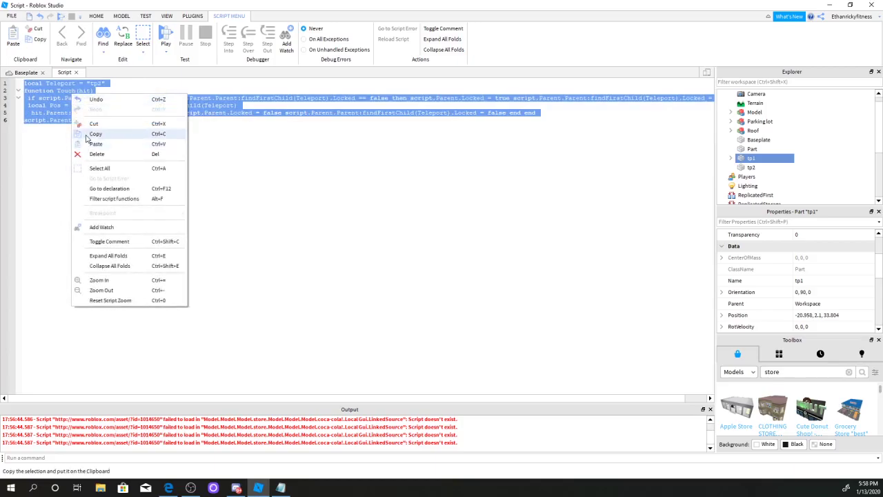
click(86, 130)
- Give tp2 its own Script containing the same pasted teleport code
click(76, 72)
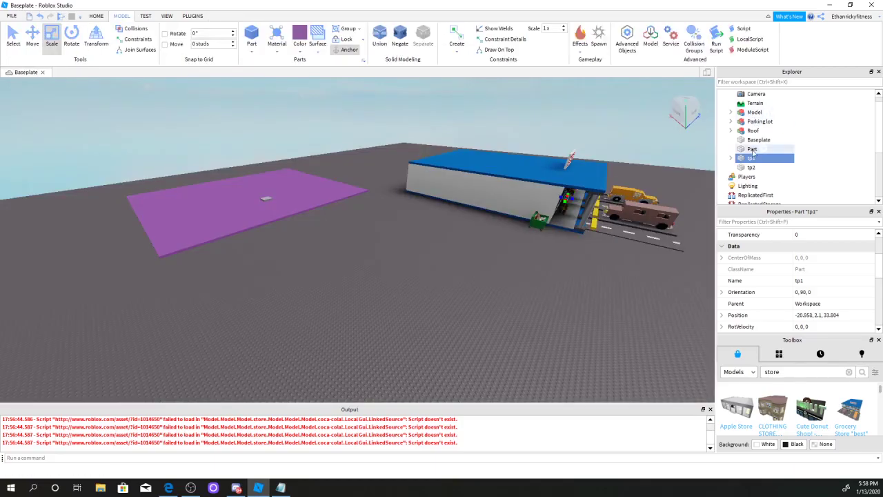
click(751, 168)
text(sc)
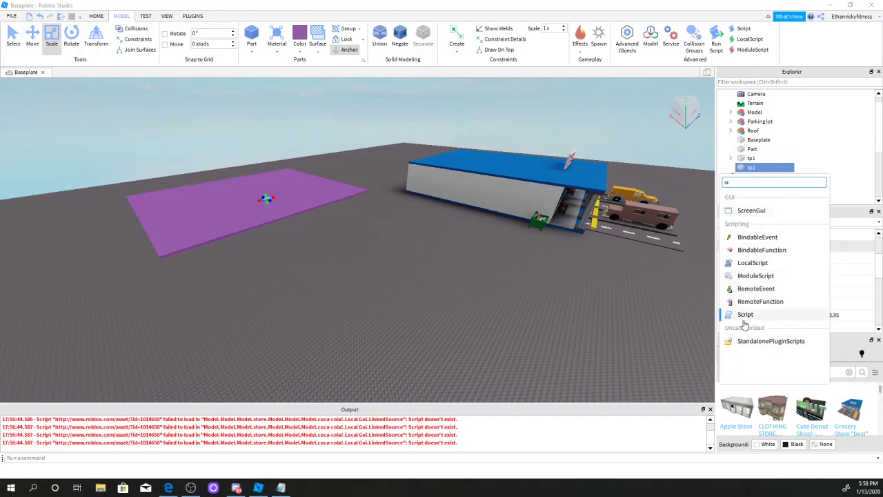
click(745, 314)
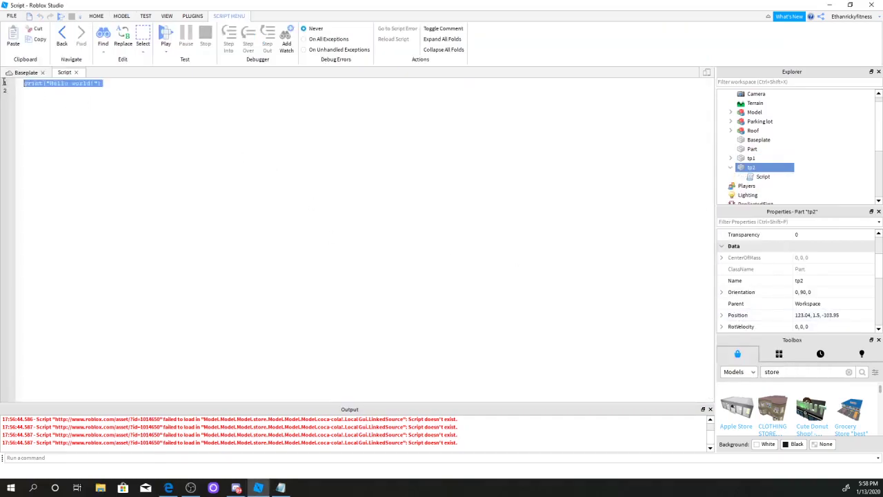
right_click(59, 85)
click(96, 131)
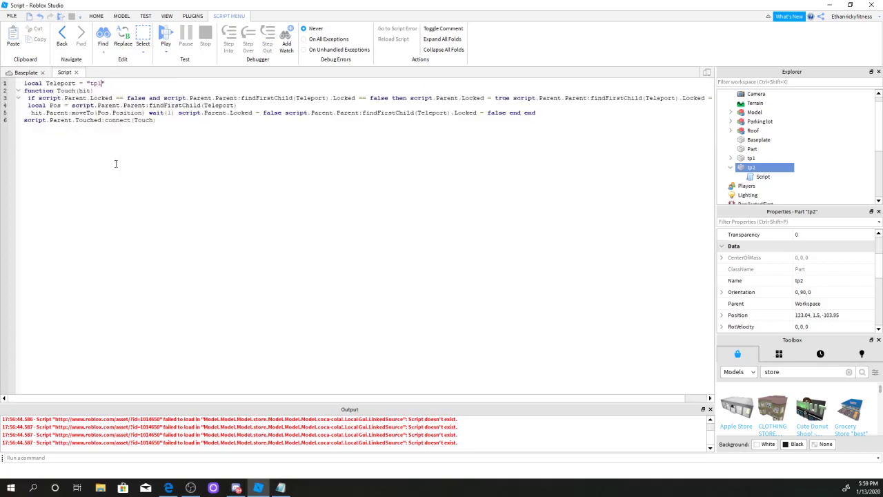
click(25, 72)
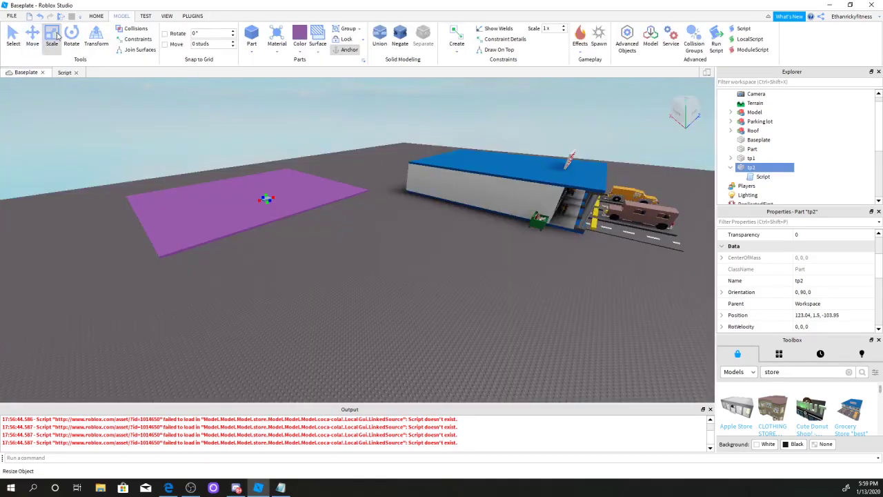
key(F5)
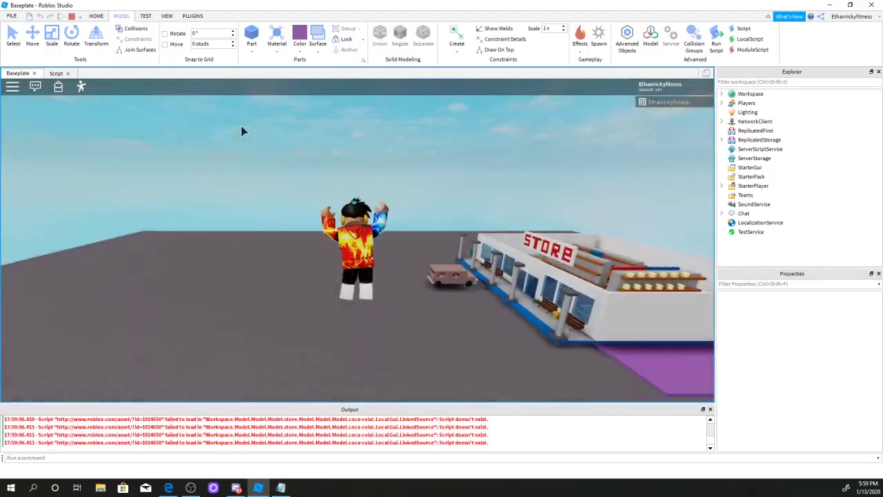
right_drag(241, 126, 338, 263)
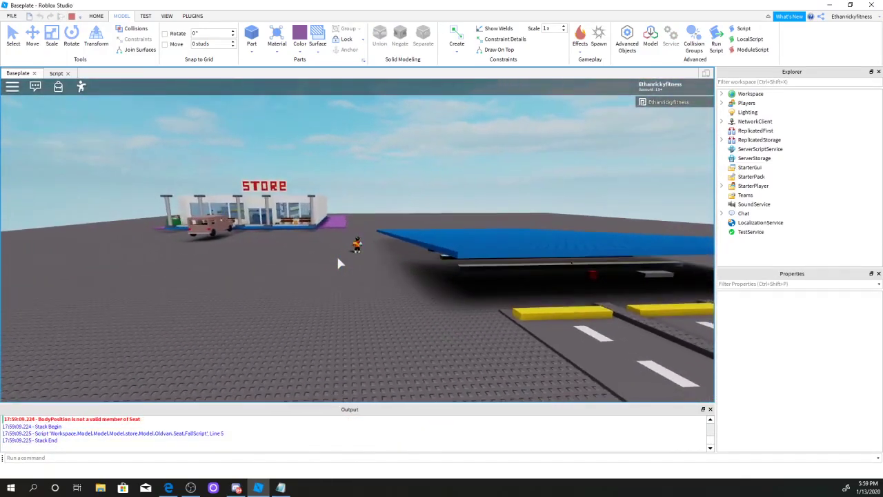
click(72, 17)
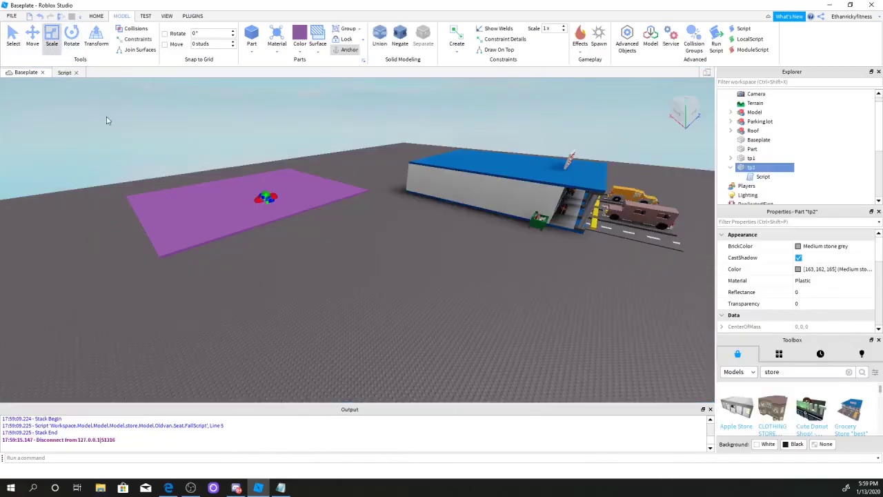
- Insert a SpawnLocation and move it beside the store's parking lot
right_drag(445, 285, 444, 276)
click(444, 276)
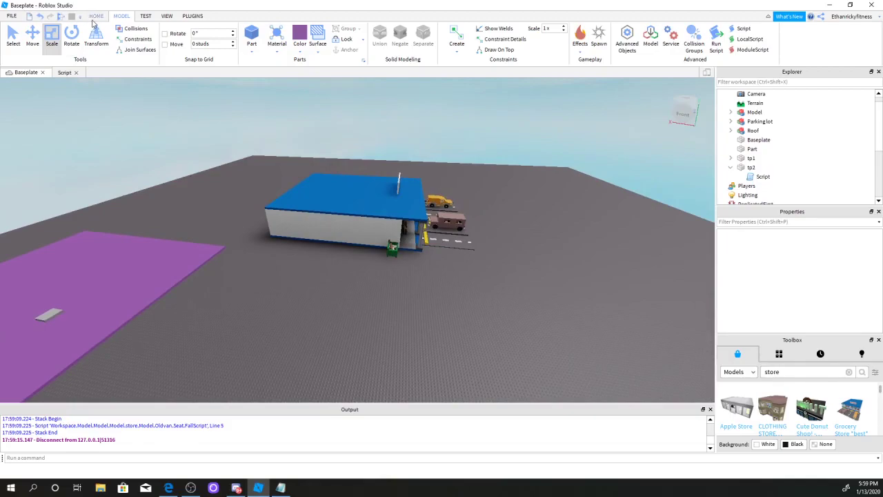
click(599, 38)
scroll(398, 280, up, 10)
drag(398, 281, 643, 288)
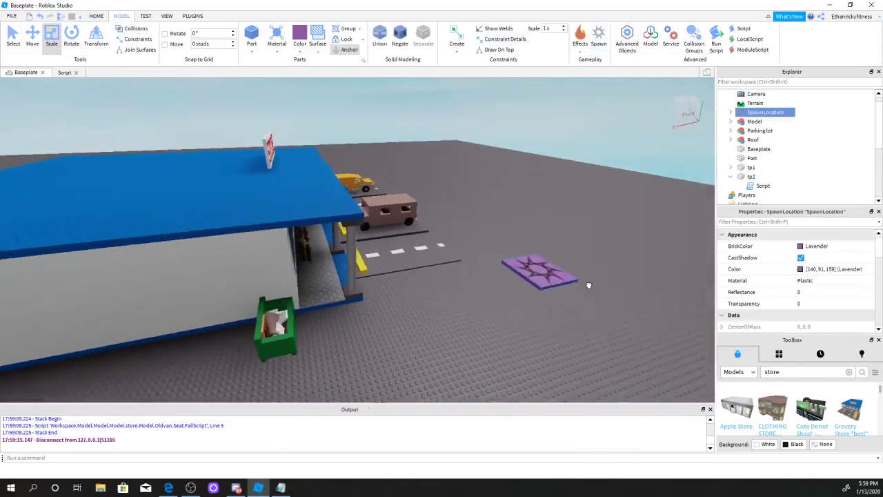
click(177, 134)
- Box-select the whole store and parking lot
click(207, 121)
scroll(230, 122, down, 10)
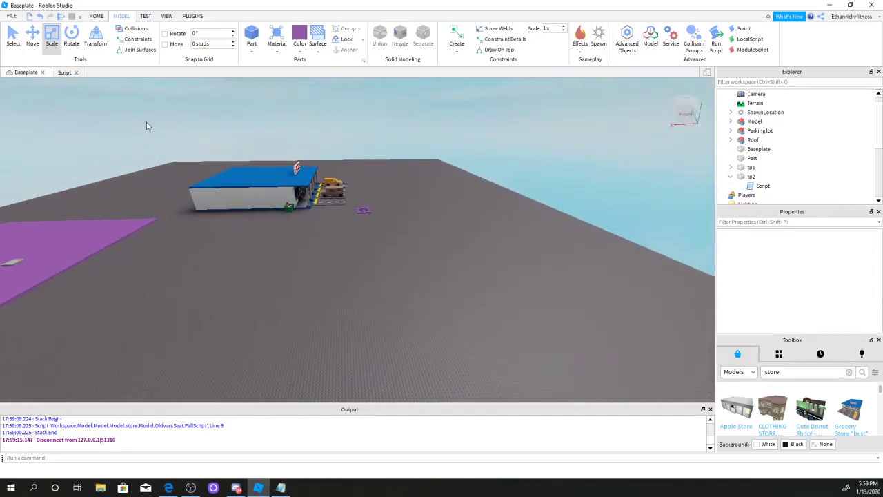
mouse_move(142, 164)
mouse_down()
mouse_move(372, 236)
mouse_move(345, 229)
mouse_up()
scroll(379, 174, up, 5)
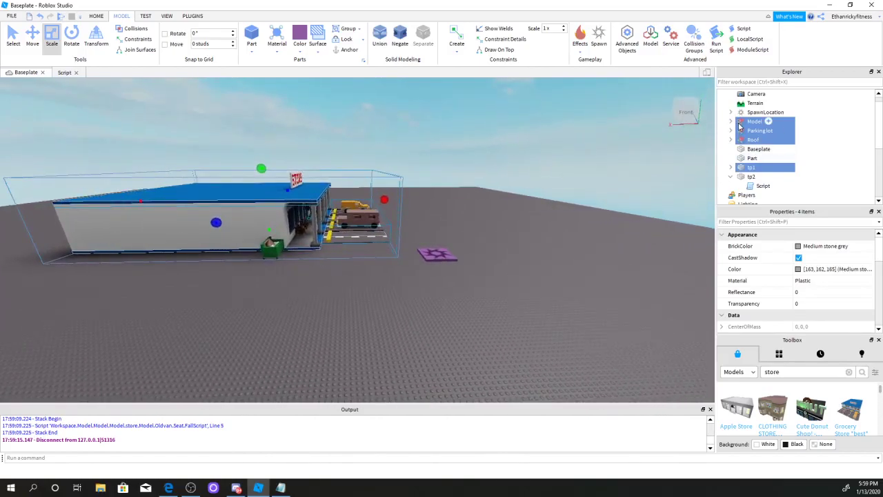
- Select all the store models together and focus the view on them
right_click(739, 125)
click(601, 205)
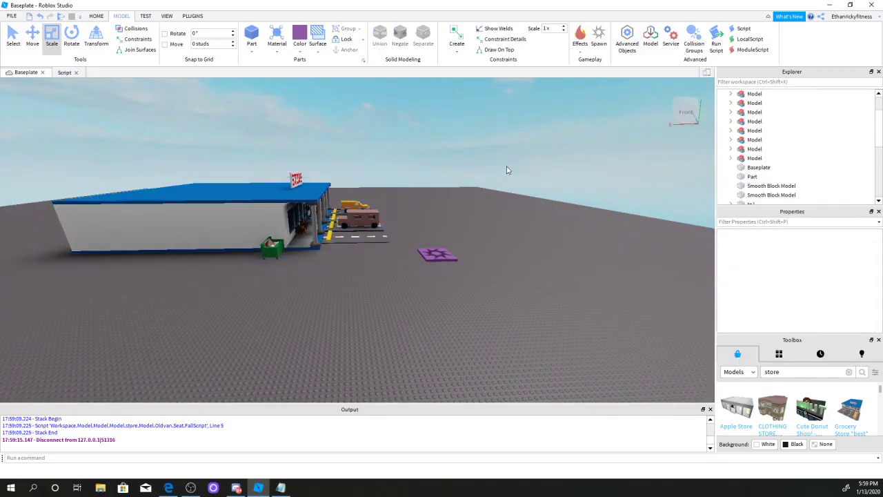
scroll(601, 205, down, 3)
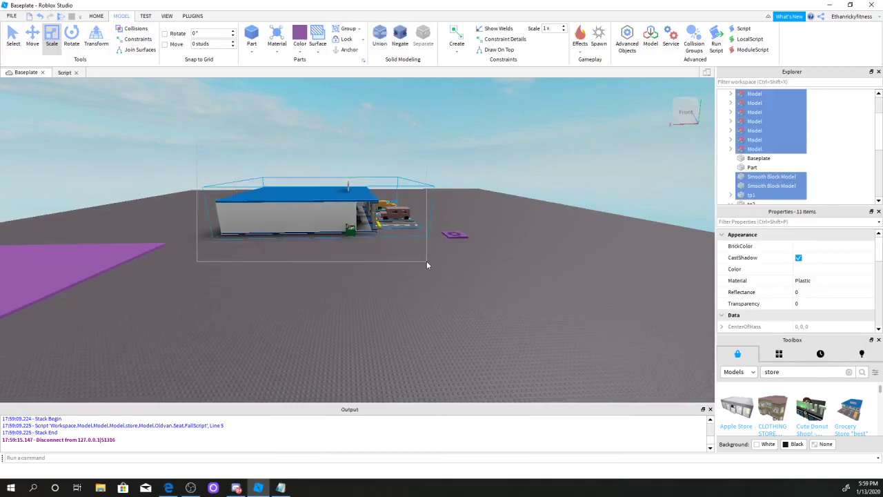
drag(427, 261, 422, 249)
key(f)
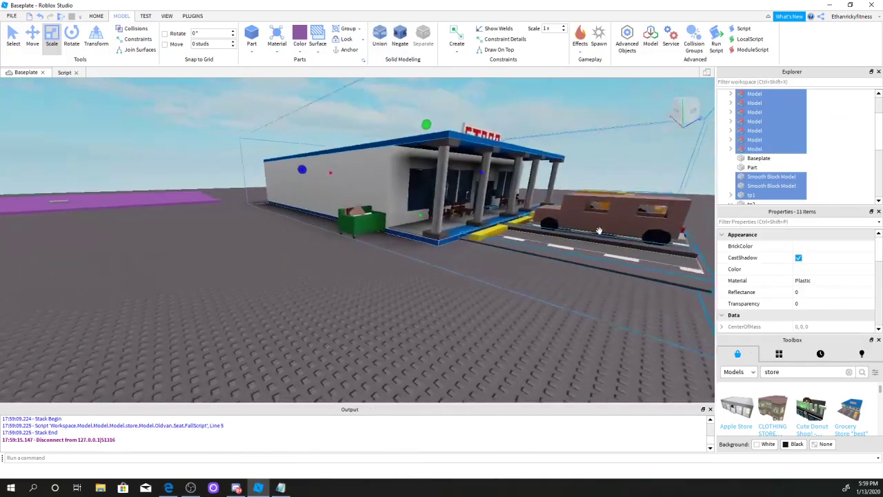
scroll(806, 269, down, 4)
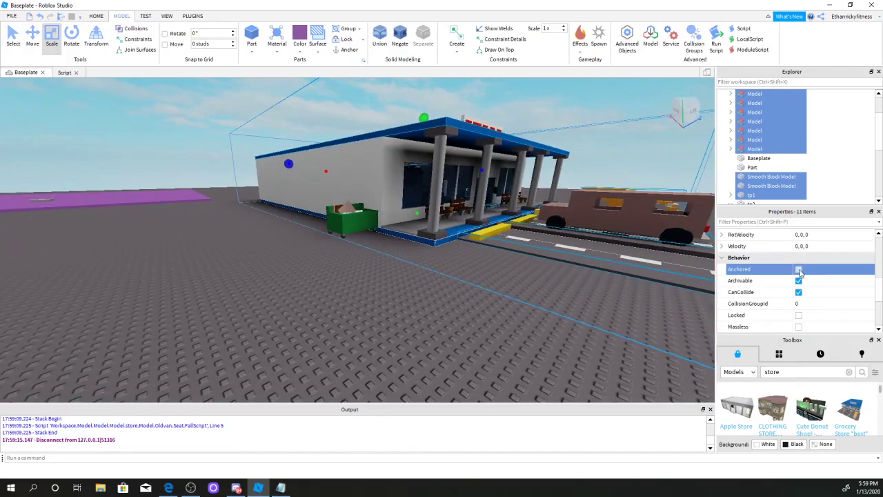
click(140, 233)
- Play-test the map, spawning on the purple pad, then return to editing
click(70, 16)
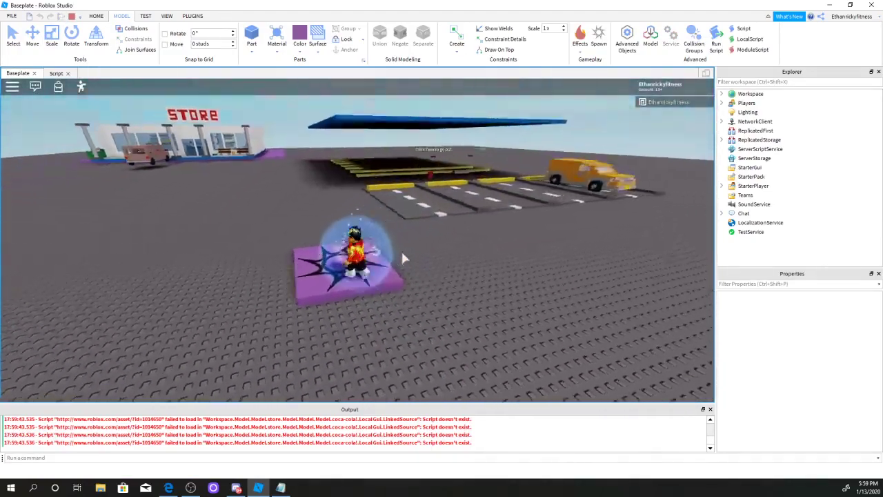
scroll(401, 249, down, 5)
scroll(401, 249, down, 2)
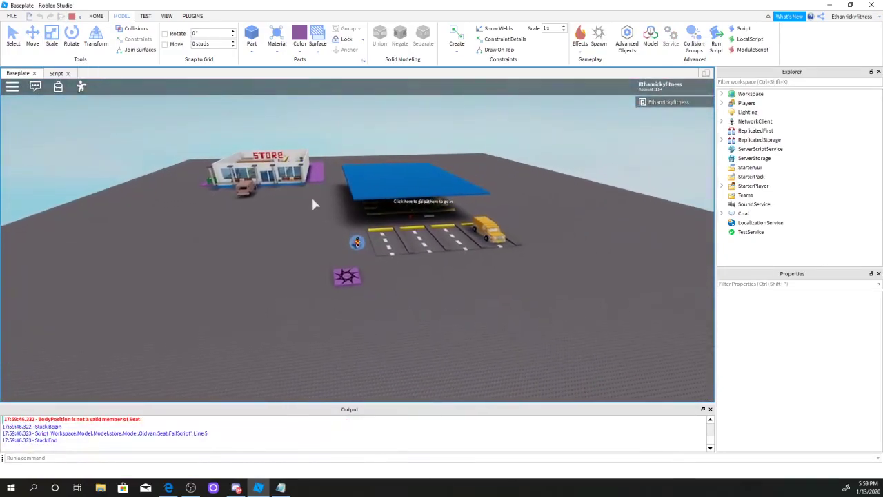
scroll(249, 159, up, 3)
- Stop the running play-test and return to editing the store map
click(72, 17)
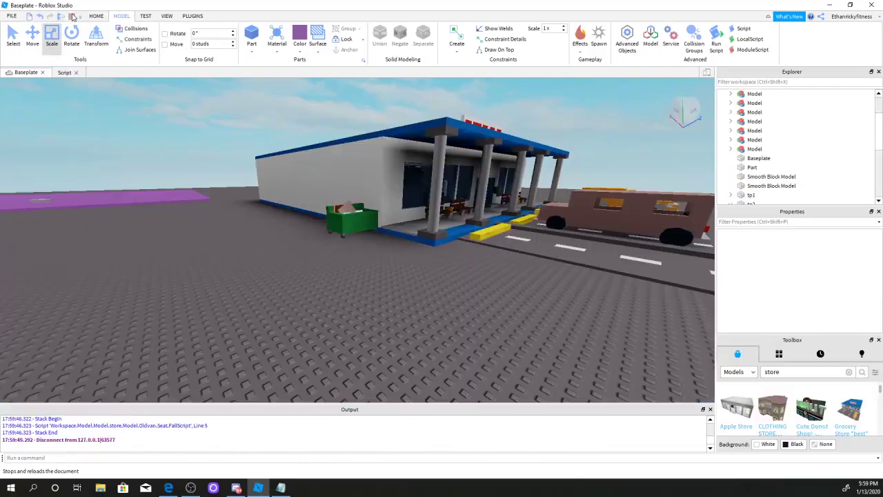
scroll(428, 206, up, 5)
scroll(428, 207, up, 3)
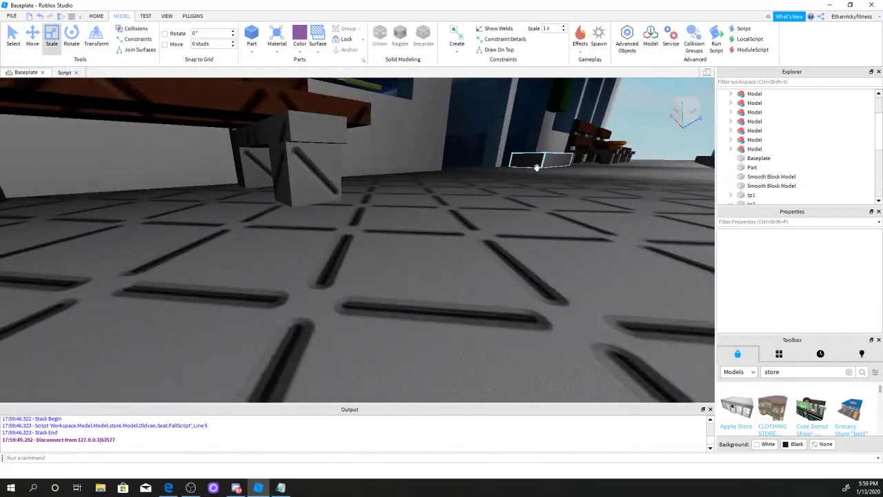
scroll(537, 165, down, 2)
- Select the tp1 pad, zoom back out, and start a fresh play-test with F5
click(554, 254)
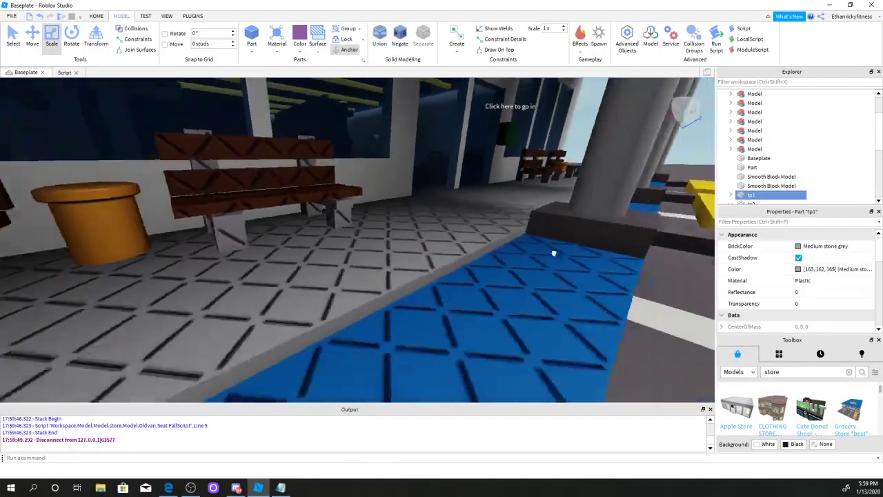
scroll(554, 254, down, 4)
scroll(414, 290, down, 3)
scroll(473, 280, down, 3)
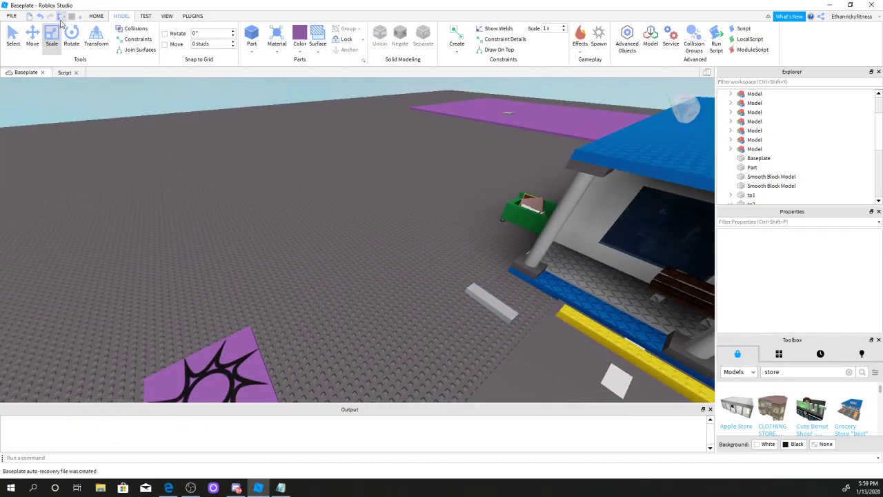
key(F5)
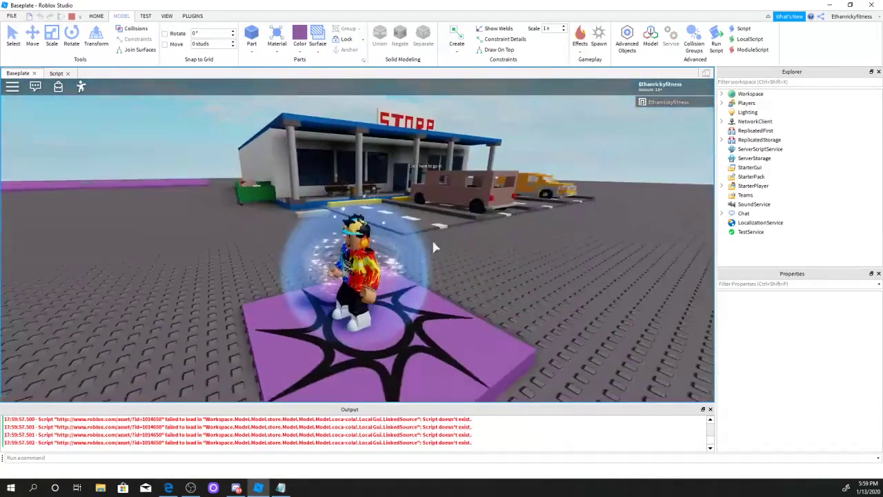
- Walk the avatar from the spawn onto the tp1 pad by the store to trigger the teleport
key(w)
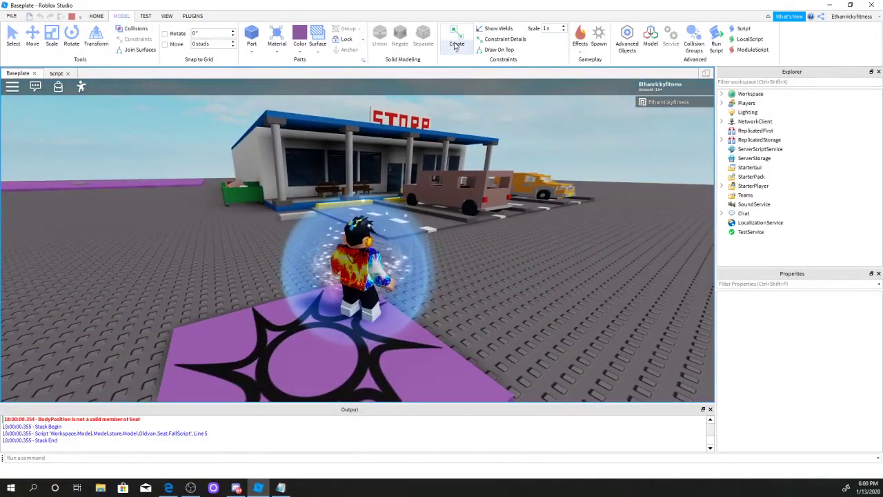
key(w)
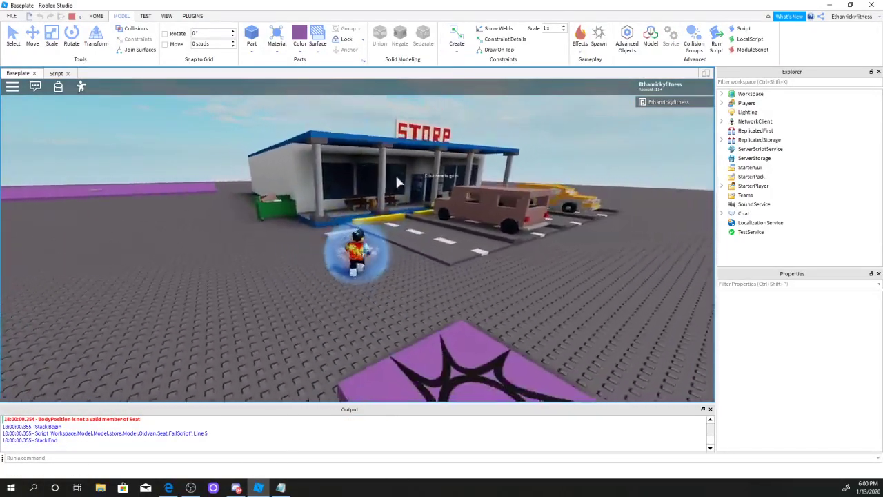
right_drag(397, 176, 375, 170)
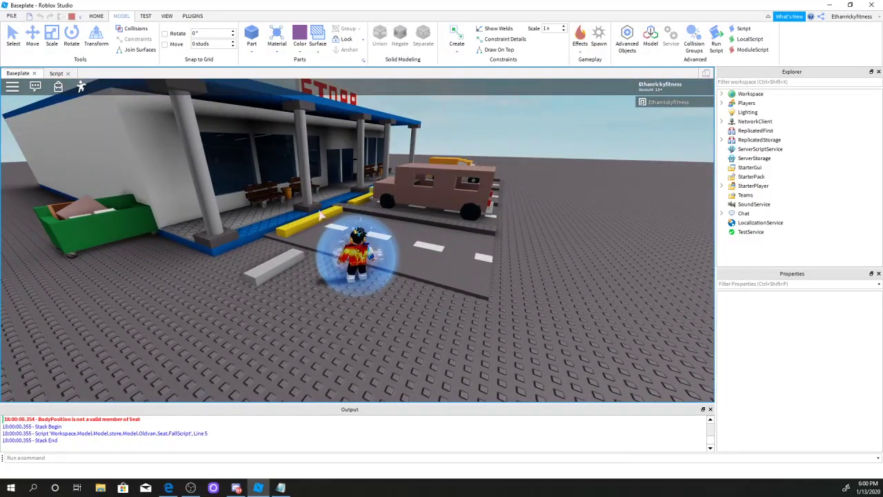
right_drag(370, 198, 396, 191)
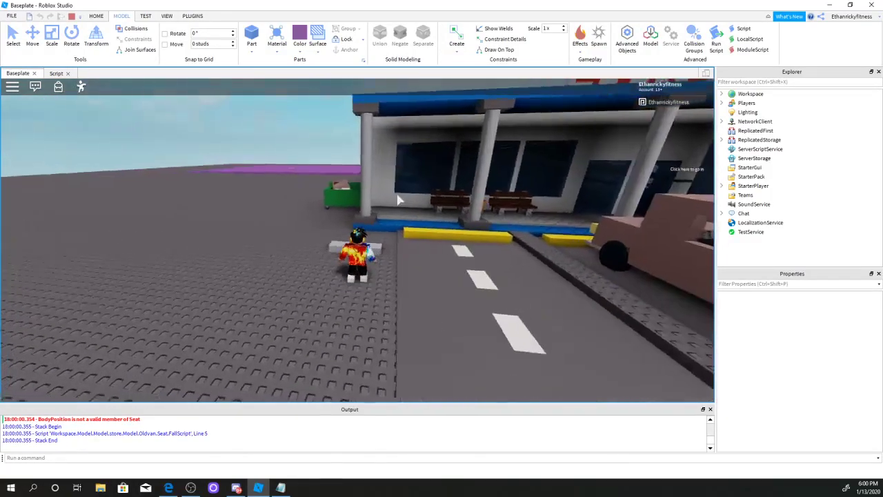
key(w)
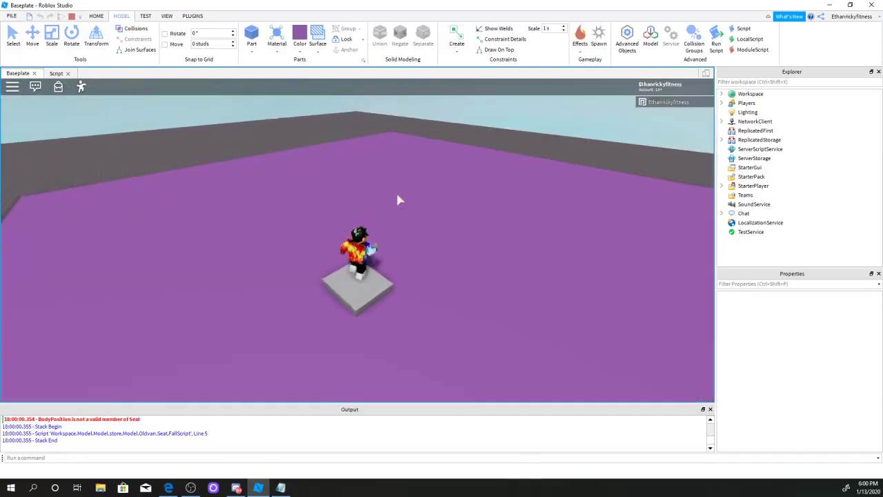
key(space)
- Orbit the camera to follow the avatar arriving at the purple tp2 pad
mouse_move(418, 163)
right_down()
mouse_move(409, 214)
mouse_move(373, 180)
mouse_move(406, 212)
right_up()
scroll(410, 216, down, 3)
scroll(410, 214, up, 4)
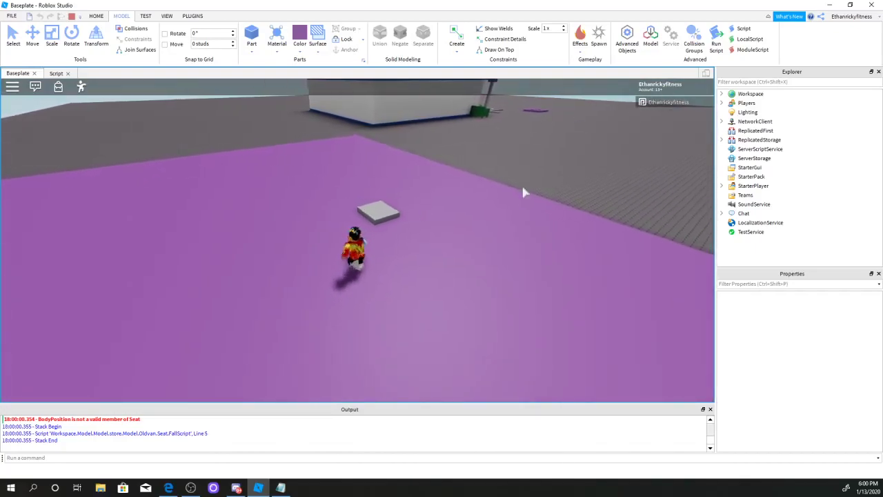
right_drag(545, 227, 468, 233)
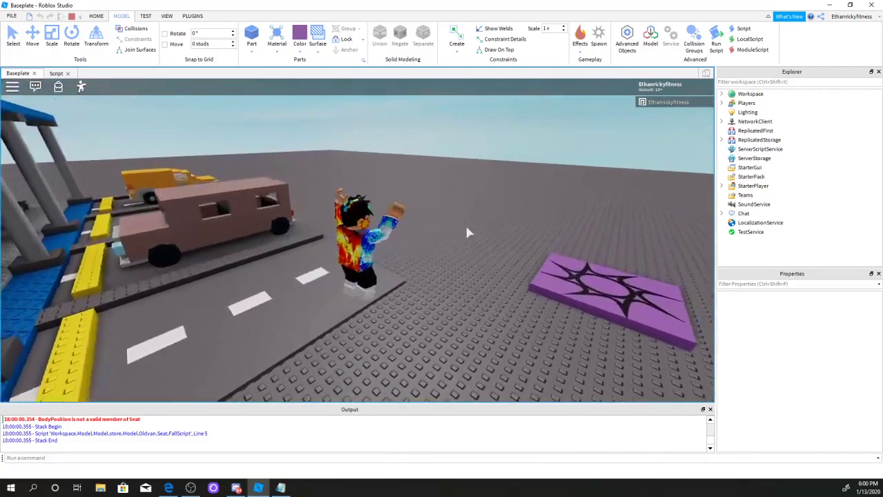
right_drag(465, 233, 354, 256)
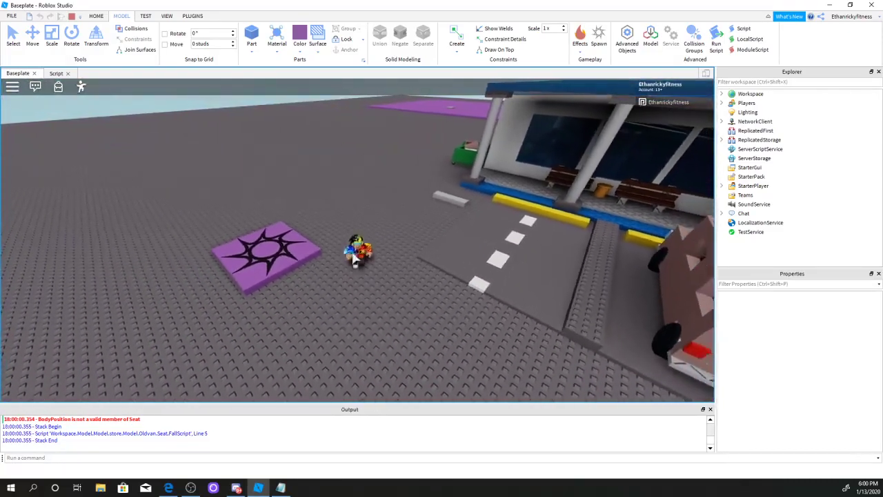
scroll(347, 273, down, 5)
scroll(353, 266, down, 3)
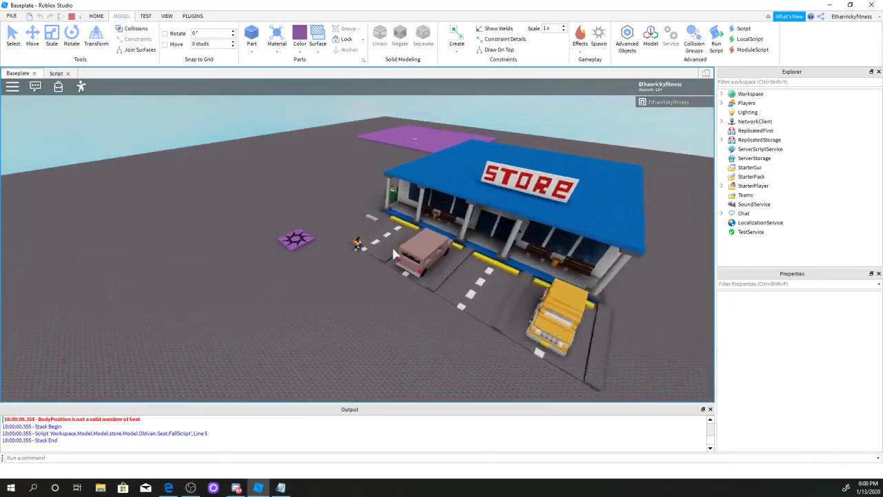
- Run the avatar around the purple pad and back toward the store
right_drag(393, 256, 394, 253)
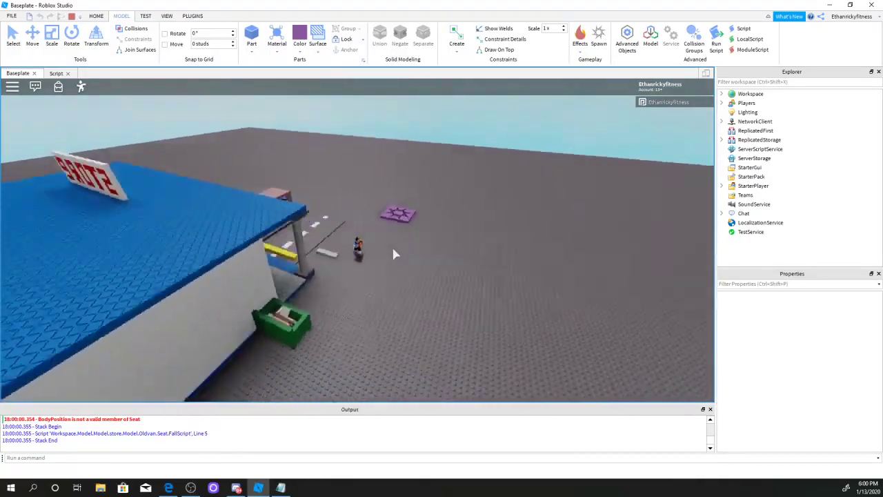
scroll(394, 254, up, 5)
scroll(394, 253, up, 4)
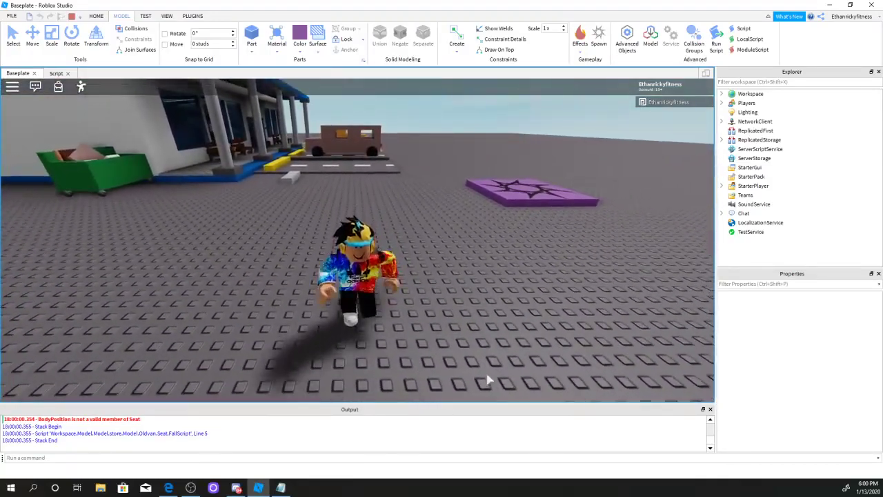
key(a)
key(s)
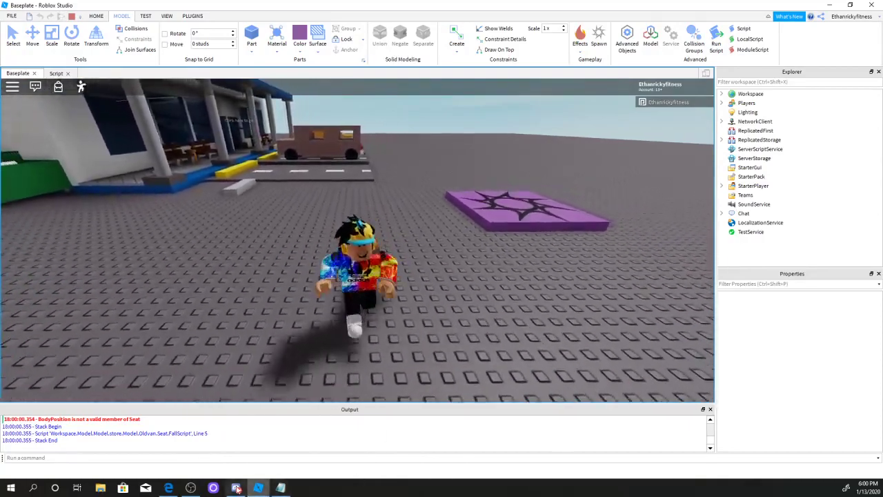
click(199, 488)
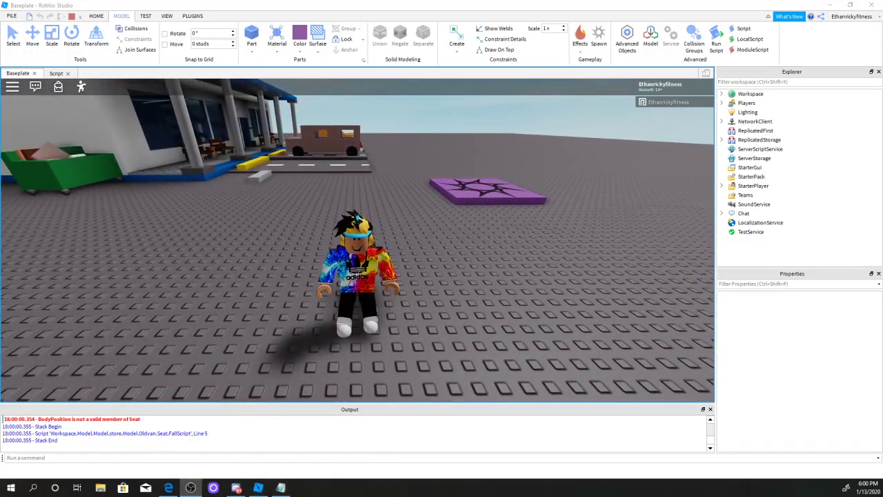